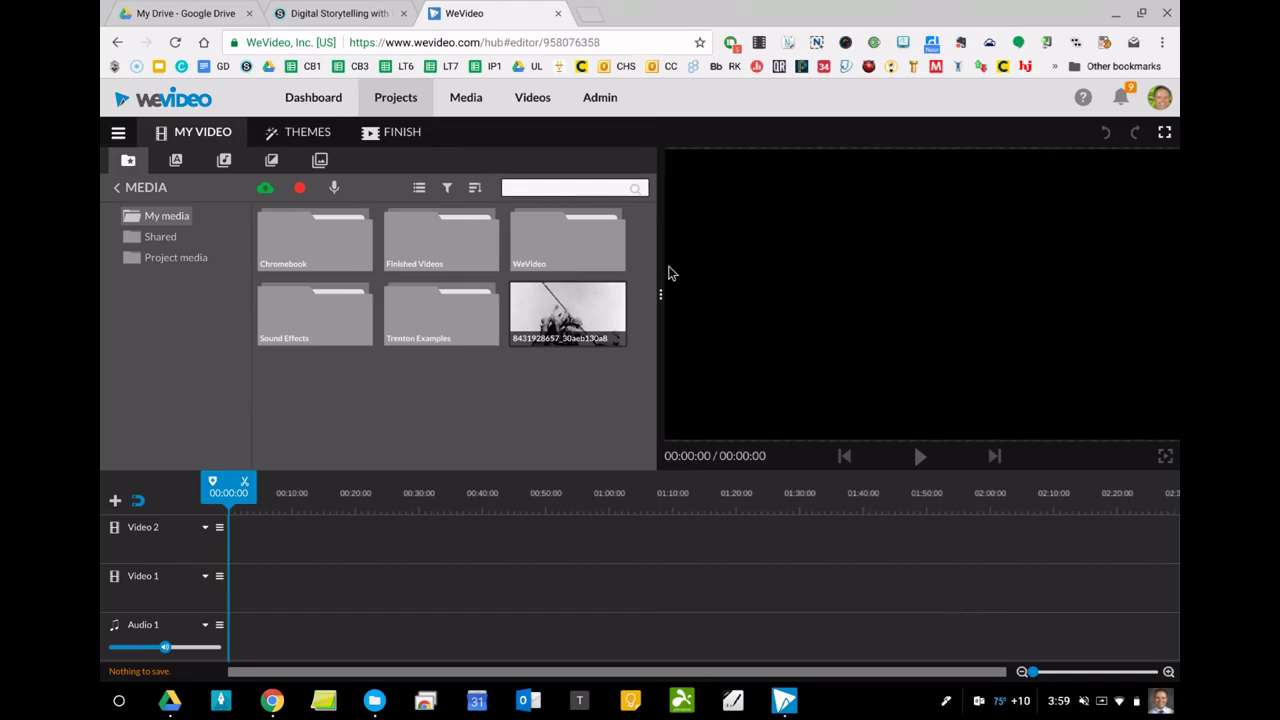
Open the Trenton Examples folder in the Media panel to show its paintings, newspaper scans and clips.
double_click(430, 317)
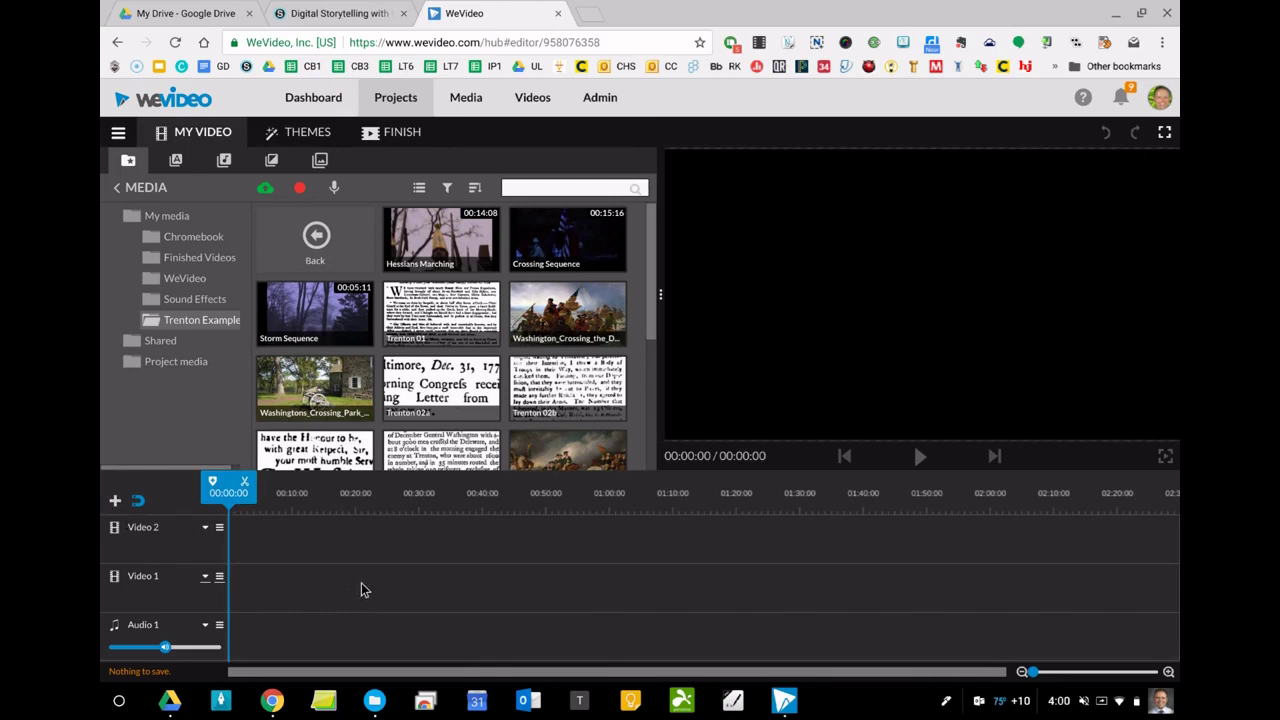
Place the Washington_Crossing_the_Delaware painting at 0:00 on Video 1 and play it back.
click(567, 303)
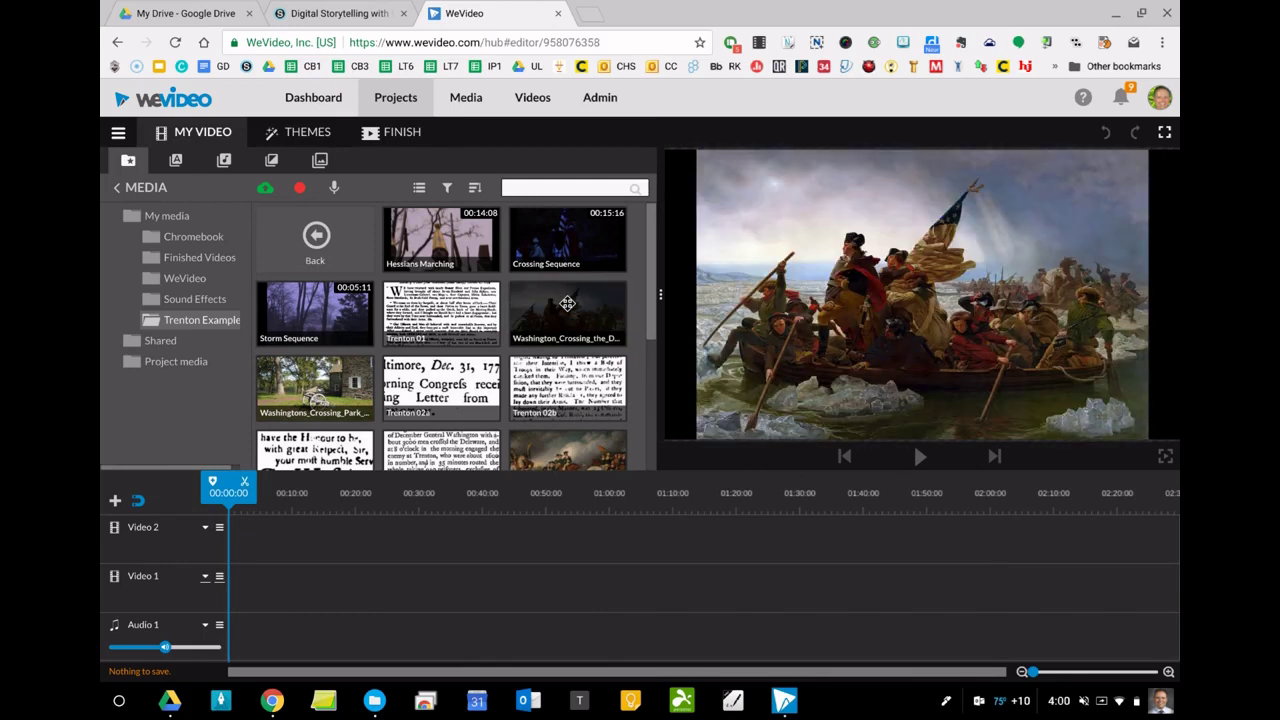
drag(567, 303, 229, 566)
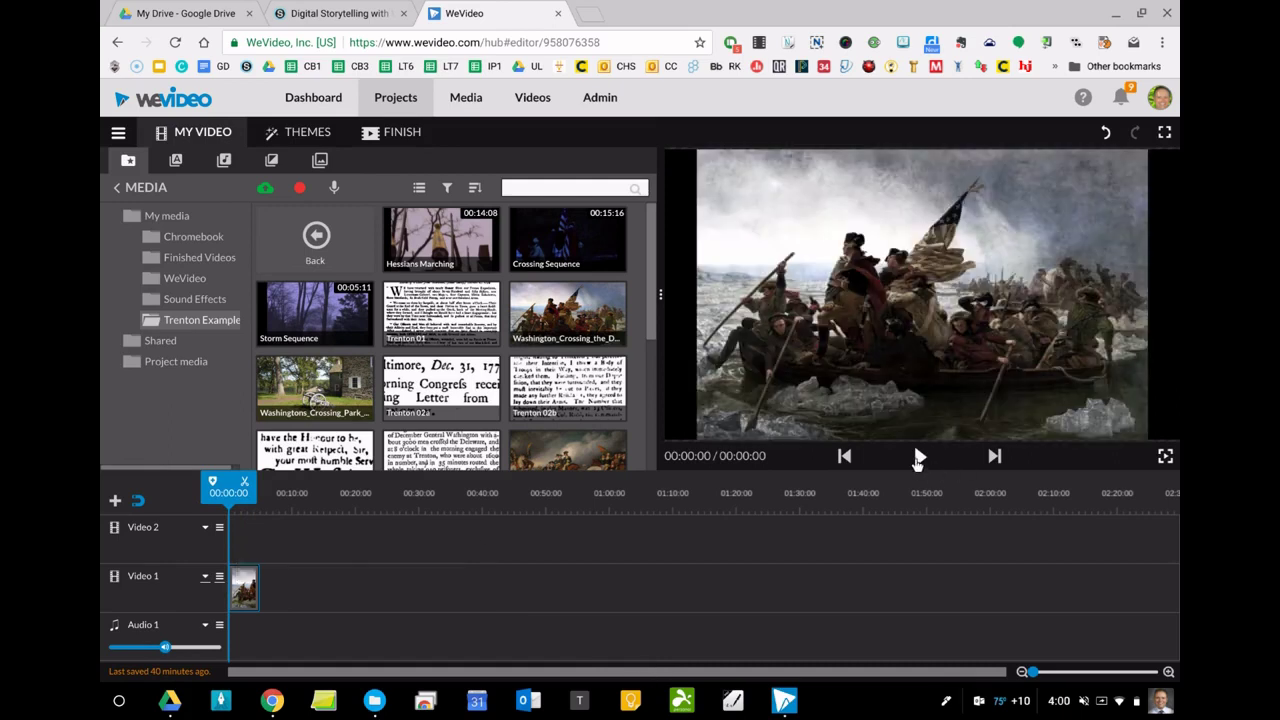
click(918, 457)
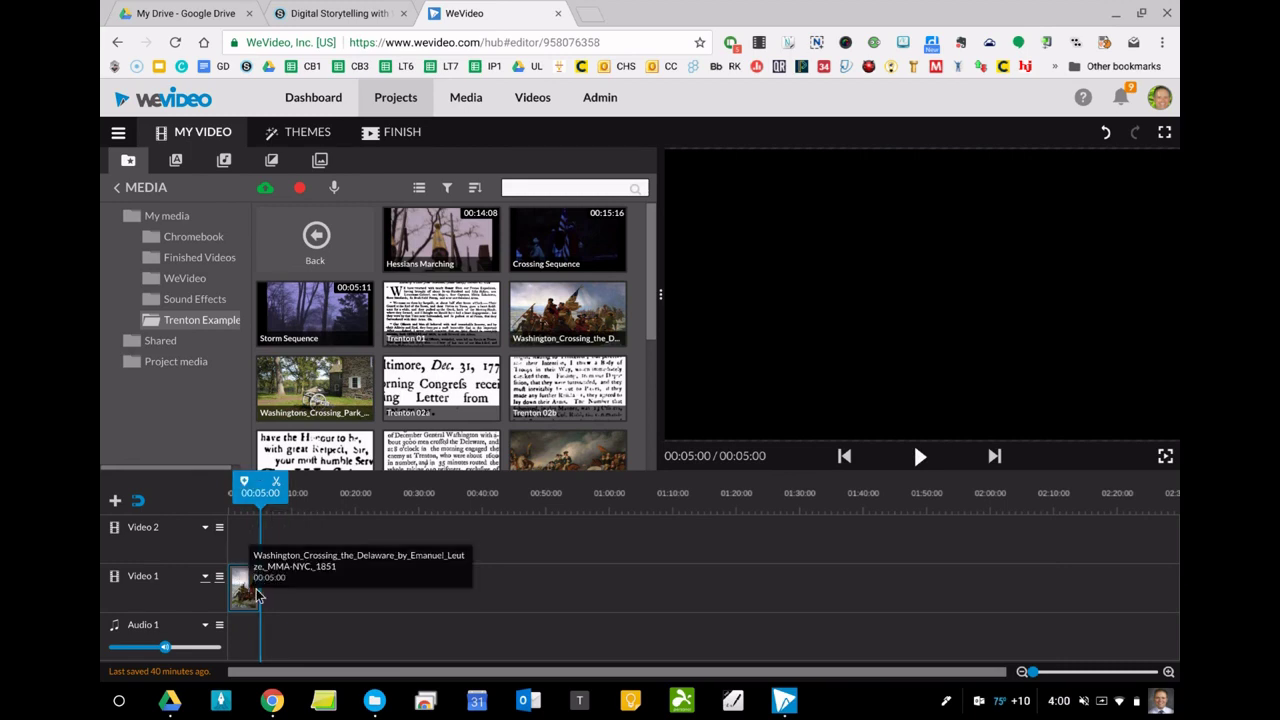
Drag the Washington painting clip's right edge so it ends at 00:08:08.
click(251, 595)
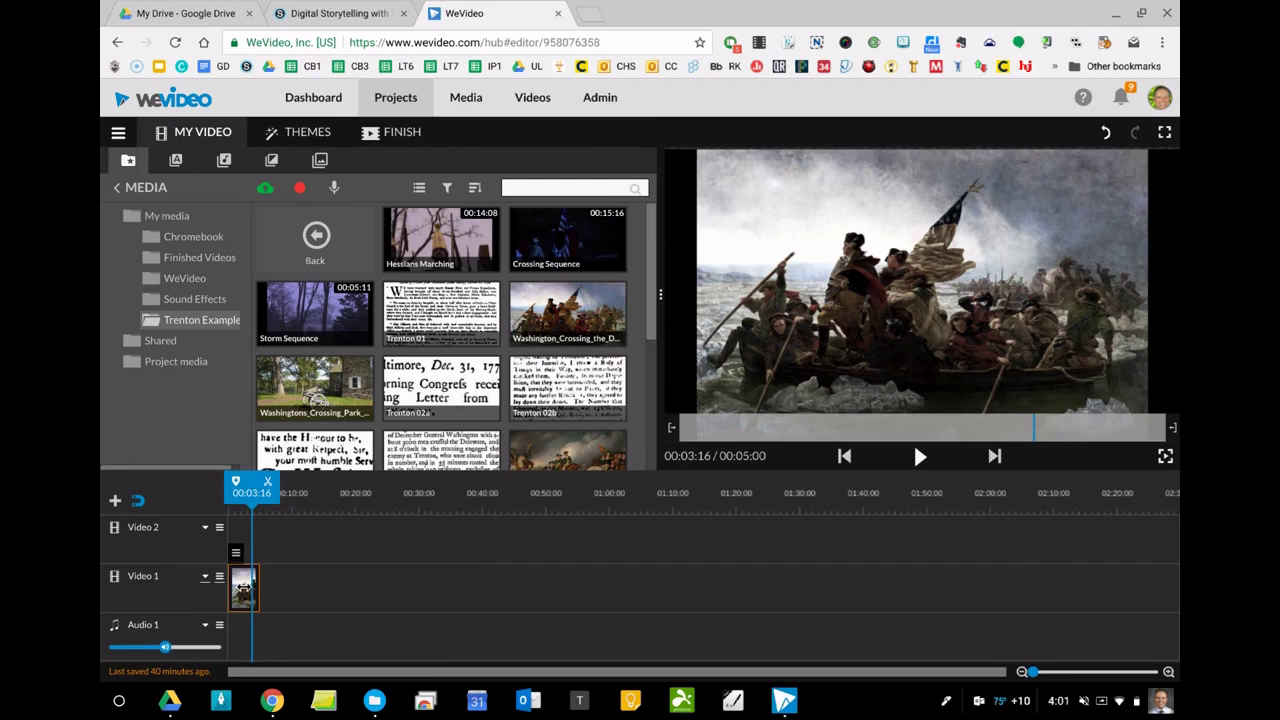
click(246, 578)
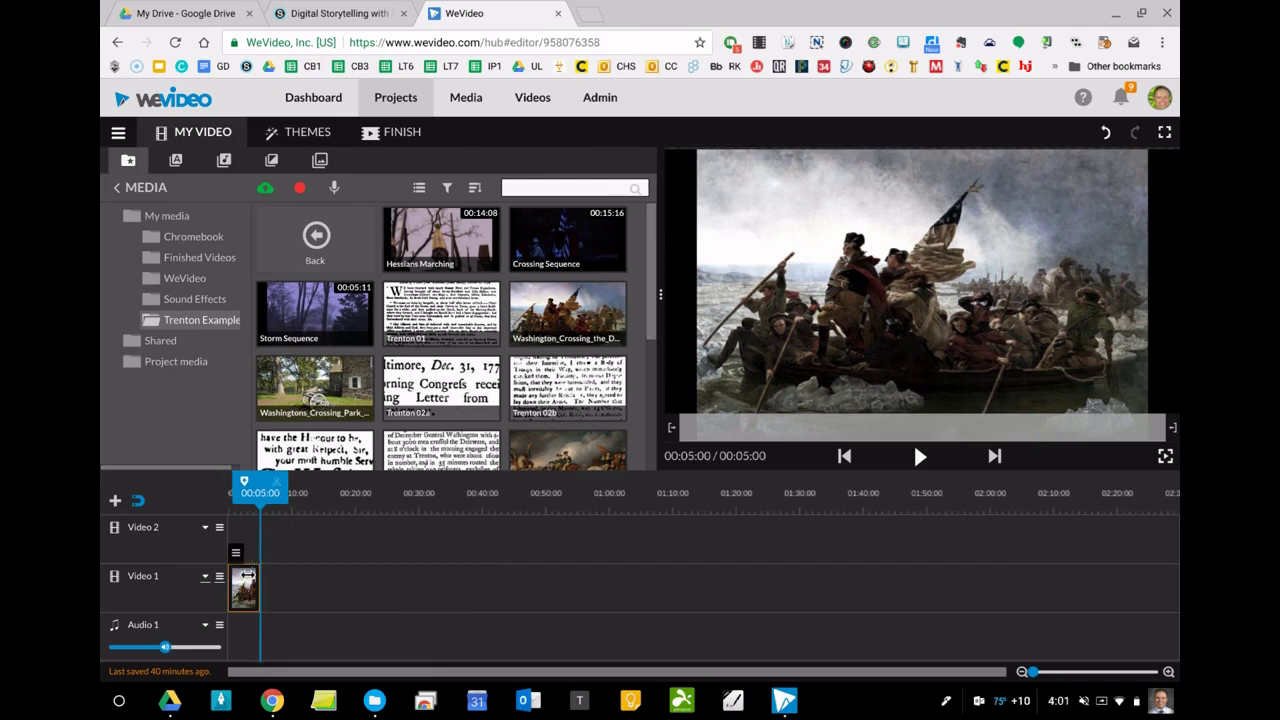
mouse_move(246, 578)
mouse_down()
mouse_move(402, 583)
mouse_move(268, 572)
mouse_up()
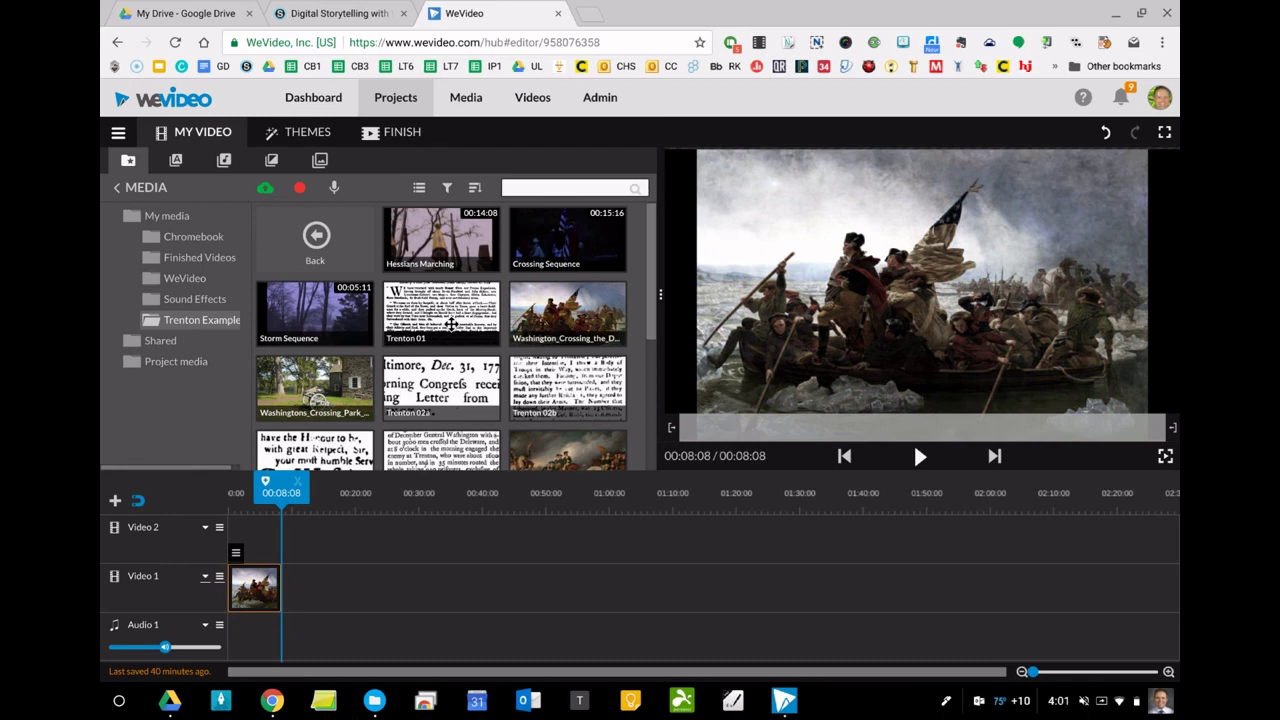
Append the Trenton 01 newspaper after the painting on Video 1 and lengthen it.
drag(432, 305, 293, 590)
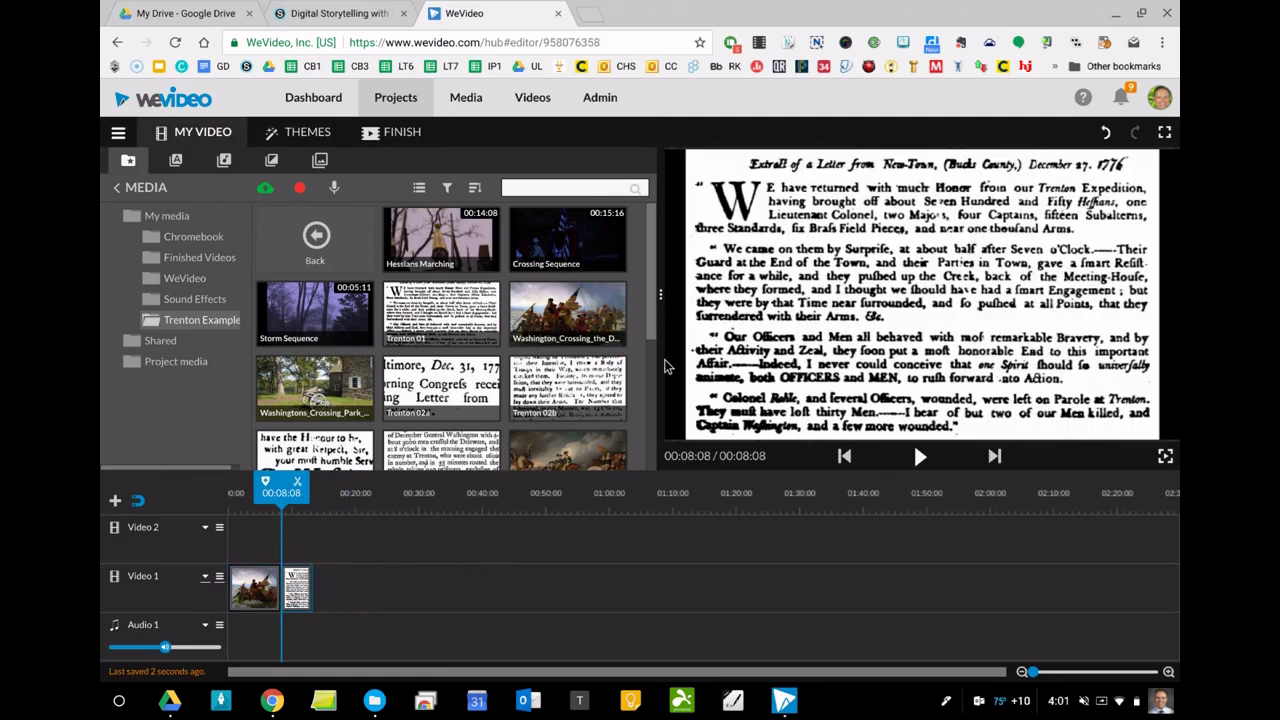
scroll(642, 364, down, 3)
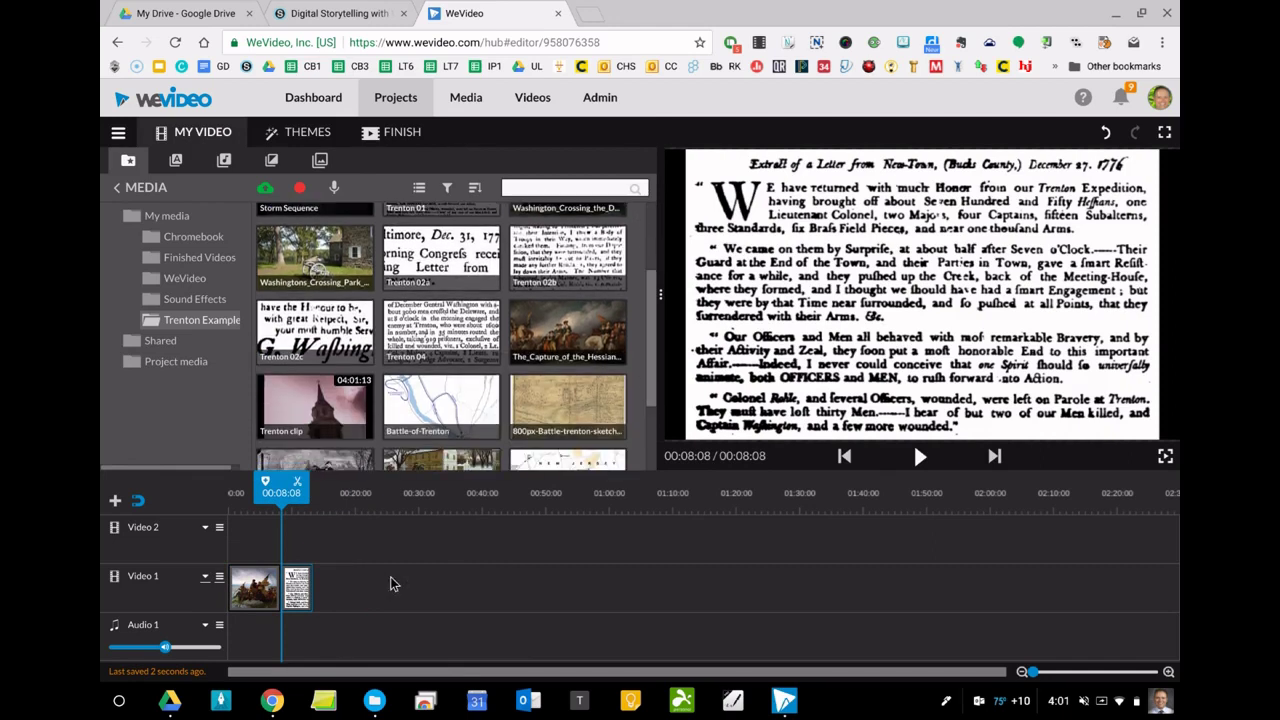
click(302, 590)
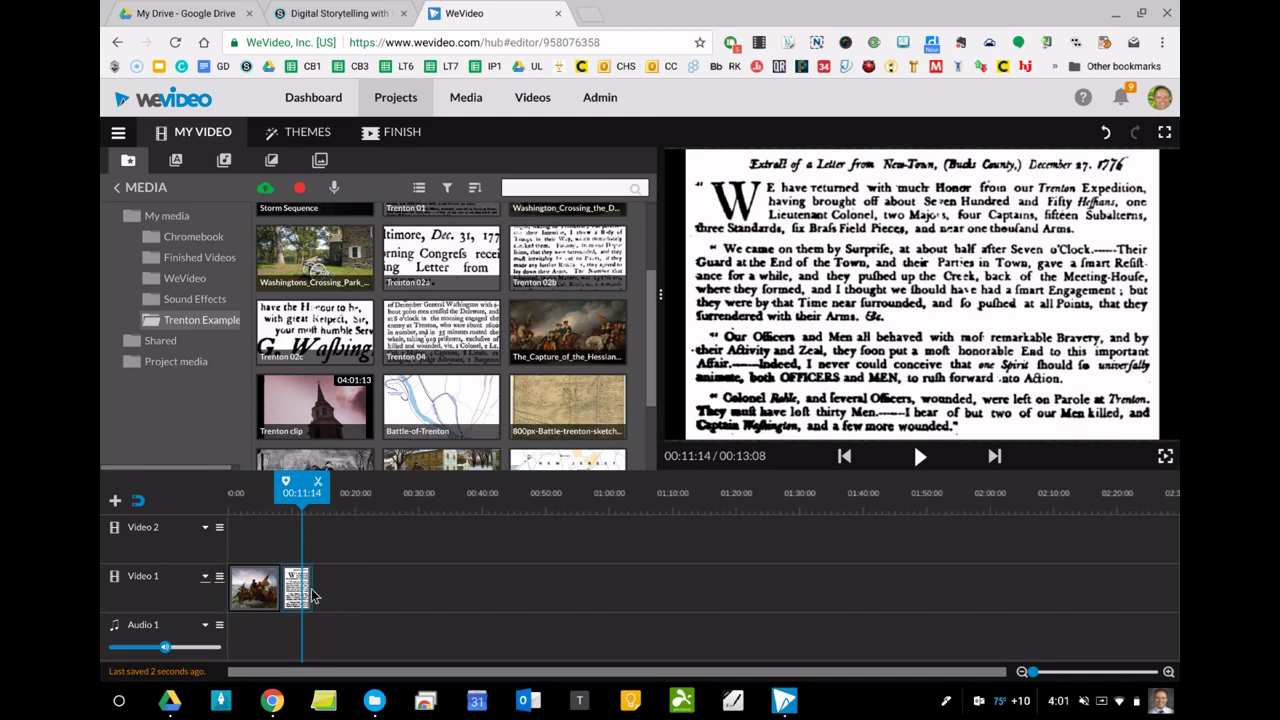
click(308, 588)
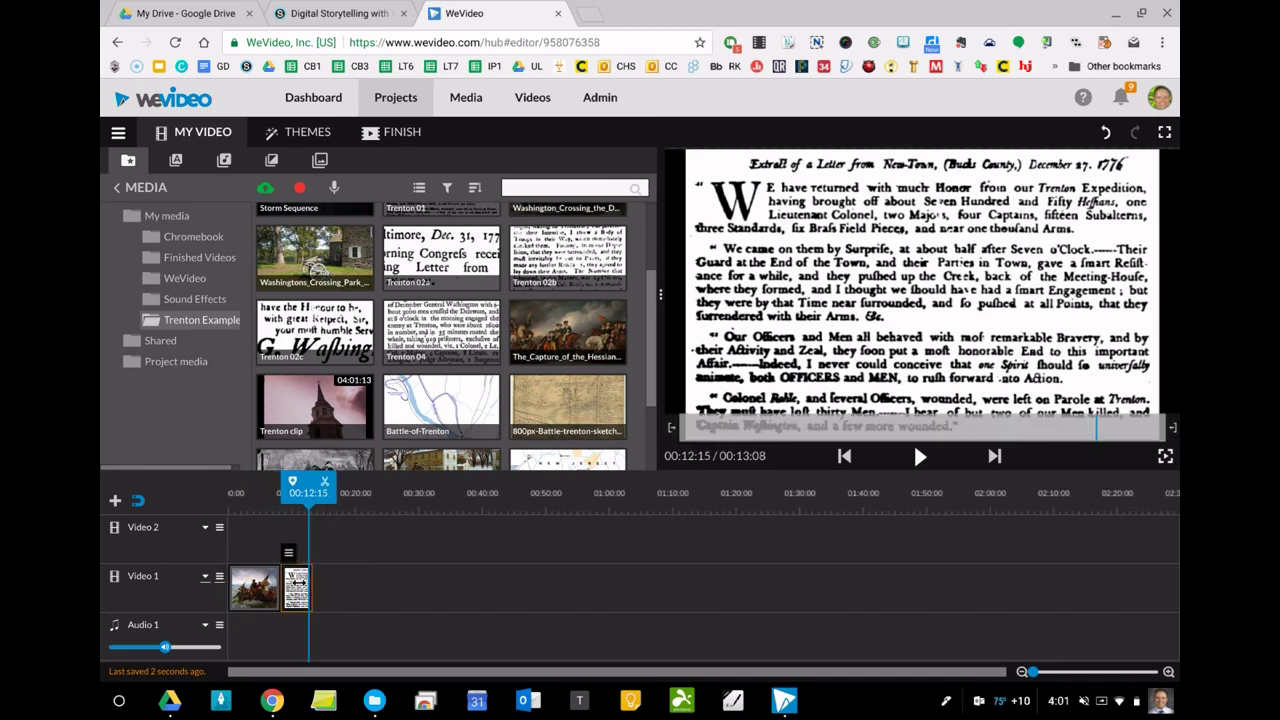
drag(298, 582, 318, 582)
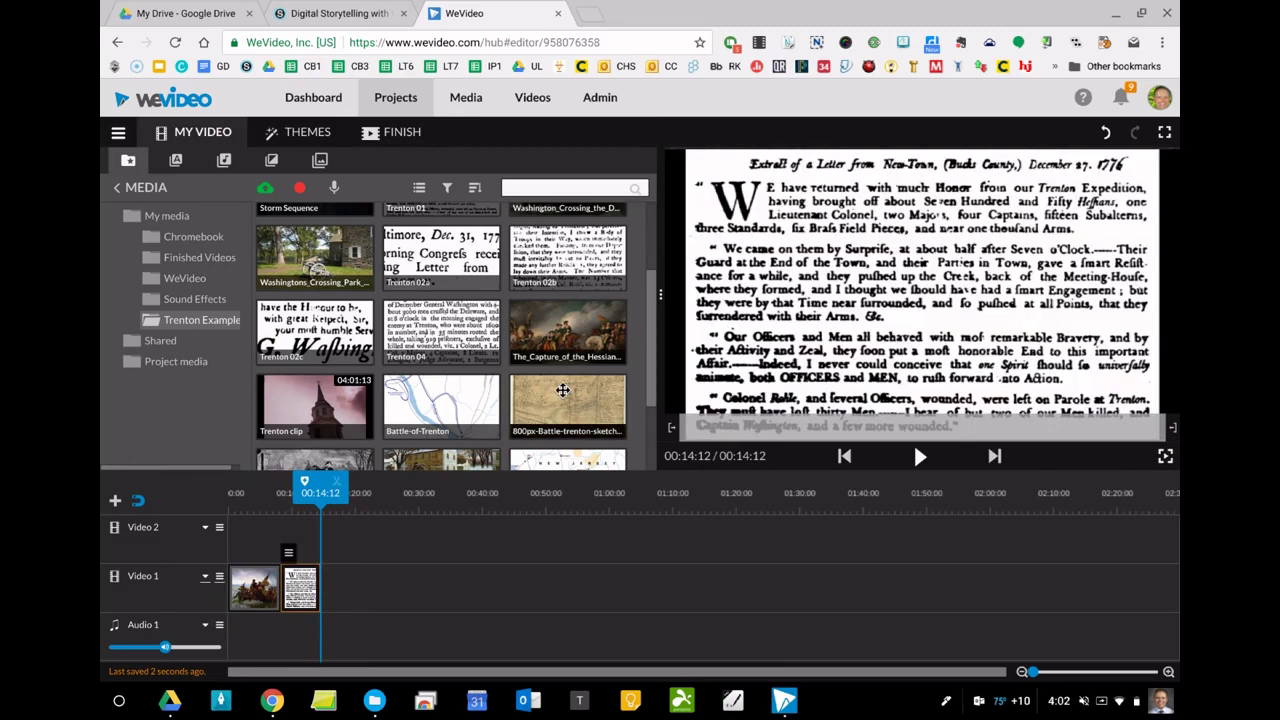
Add the battle map after the newspaper and The_Capture_of_the_Hessians painting on Video 2.
drag(563, 390, 335, 588)
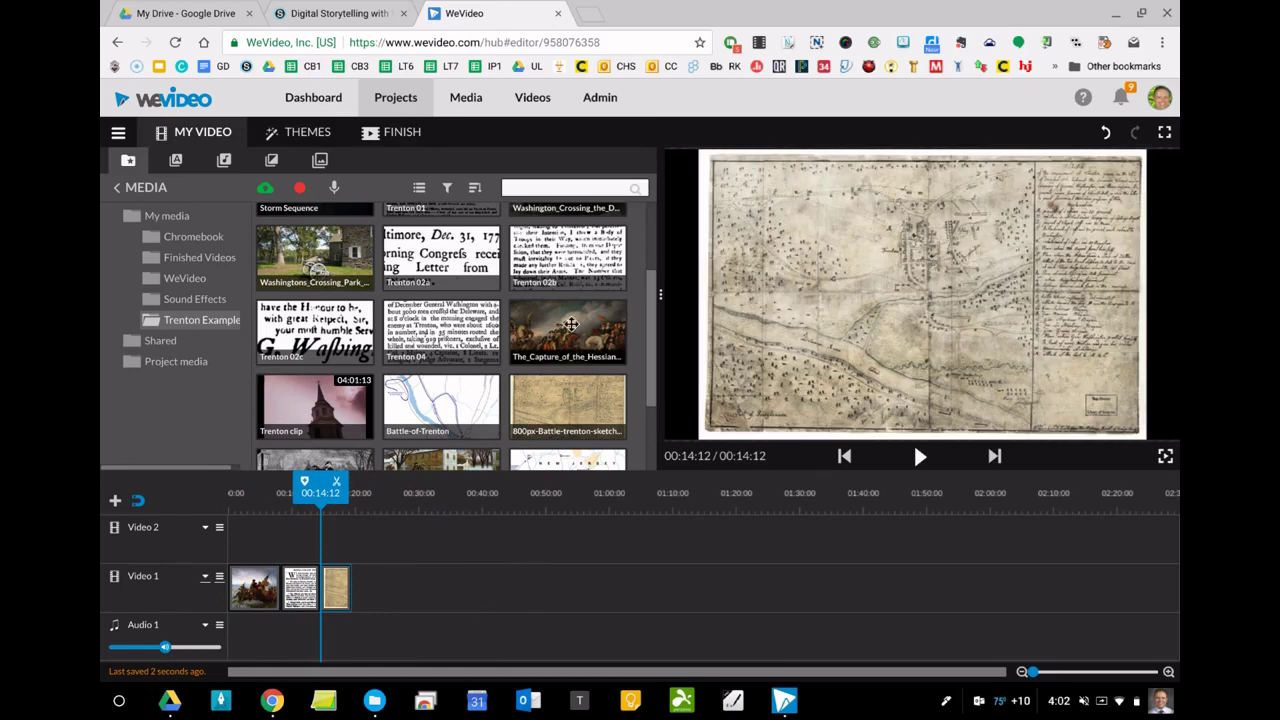
mouse_move(567, 330)
mouse_down()
mouse_move(532, 390)
mouse_move(339, 530)
mouse_move(244, 533)
mouse_move(367, 528)
mouse_up()
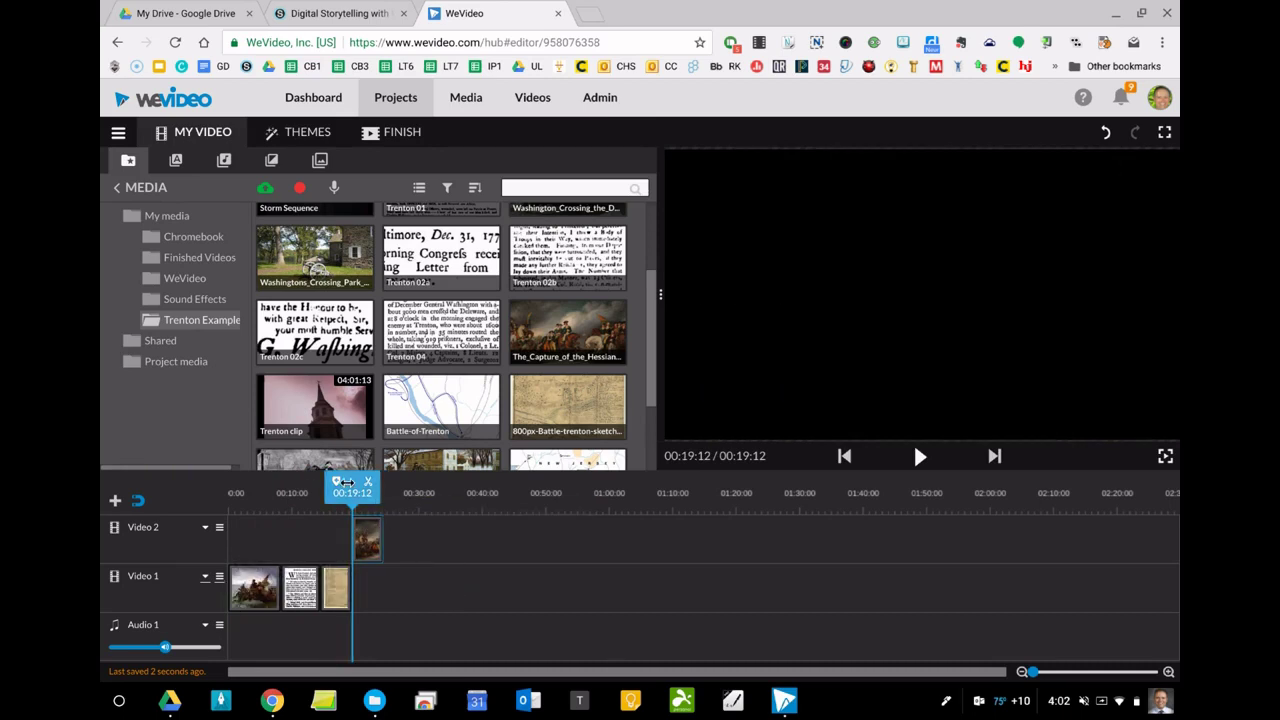
mouse_move(345, 484)
mouse_down()
mouse_move(214, 486)
mouse_move(332, 490)
mouse_move(224, 494)
mouse_move(330, 507)
mouse_move(224, 510)
mouse_up()
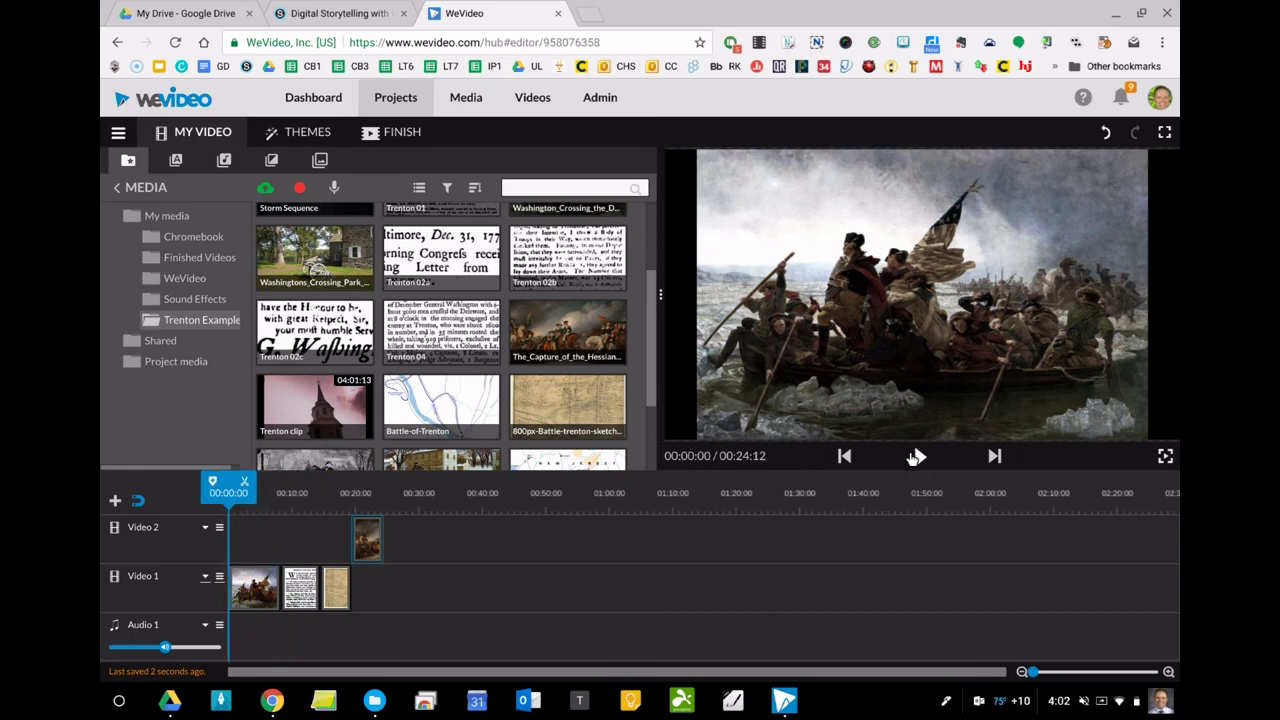
click(916, 457)
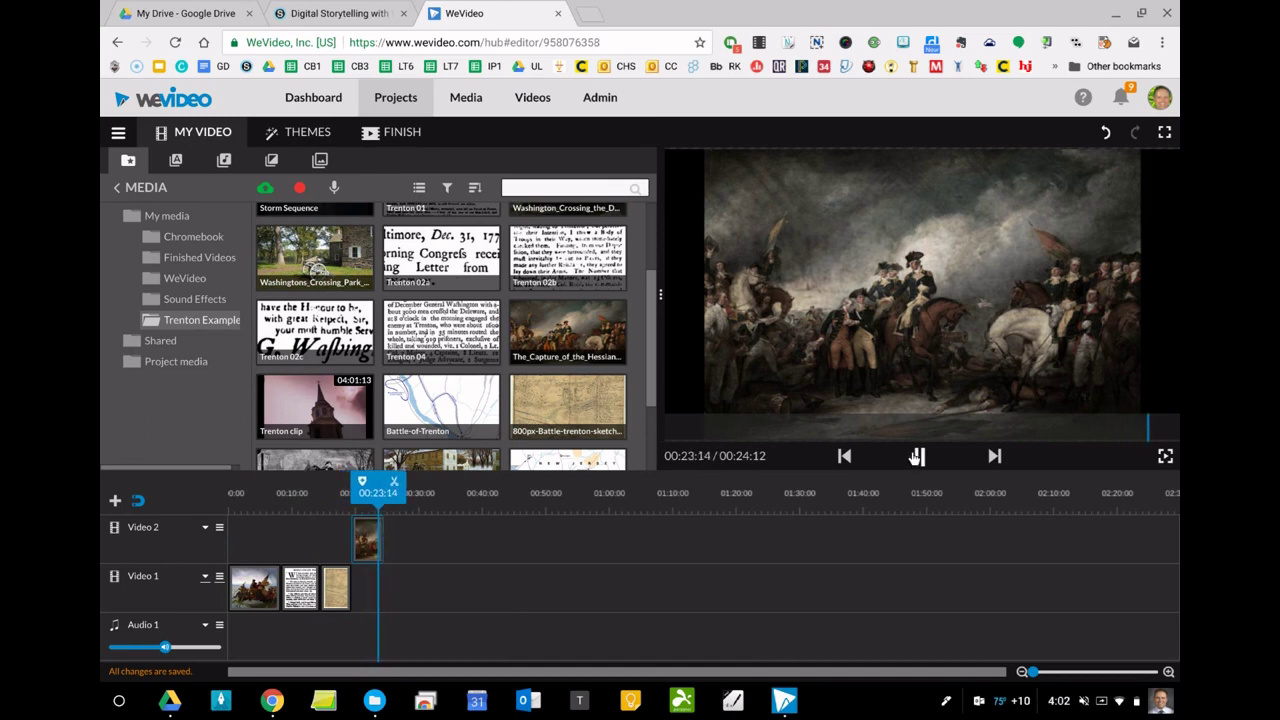
click(917, 457)
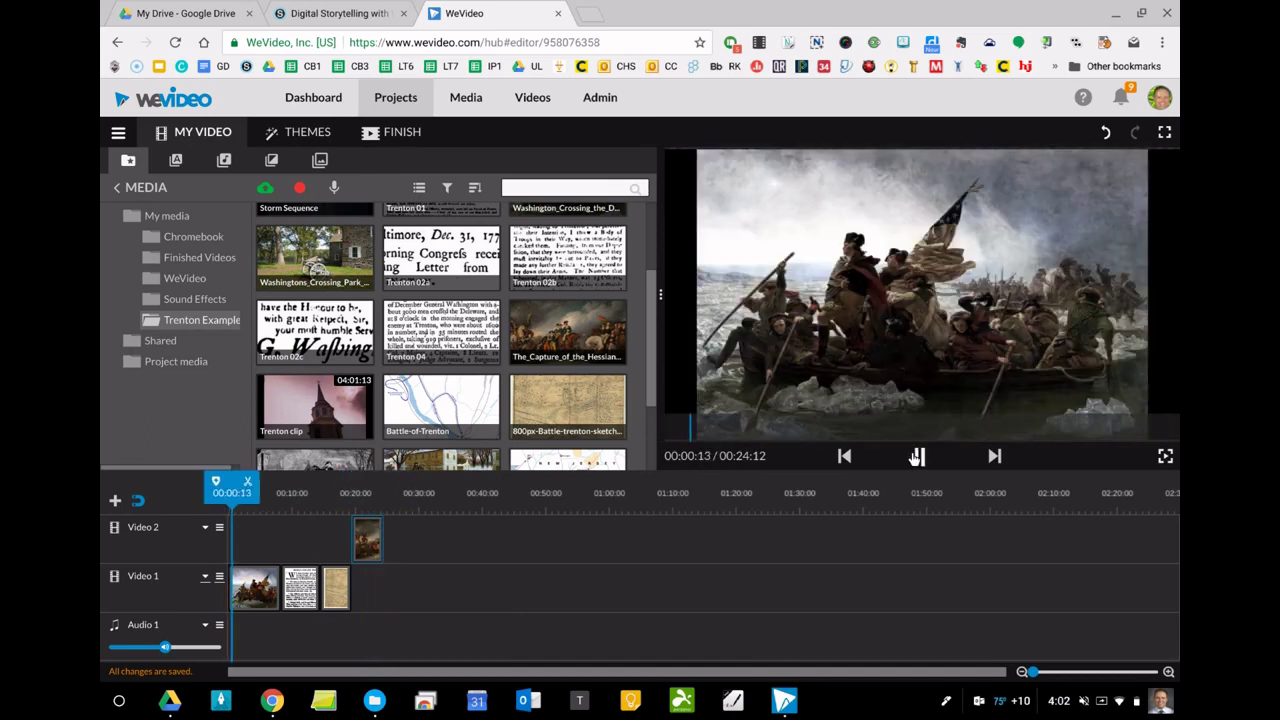
click(917, 457)
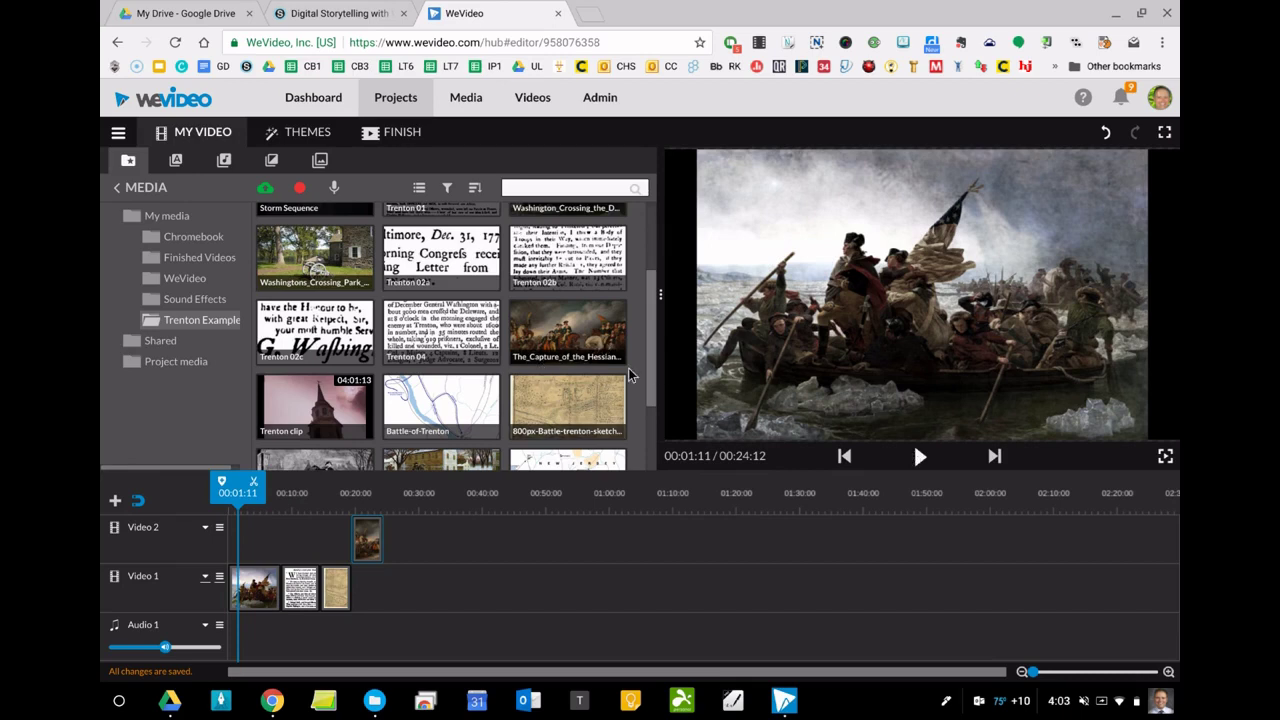
Append the Hessians Marching clip after the map on Video 1 and preview from the map onward.
scroll(635, 270, up, 1)
scroll(635, 267, up, 1)
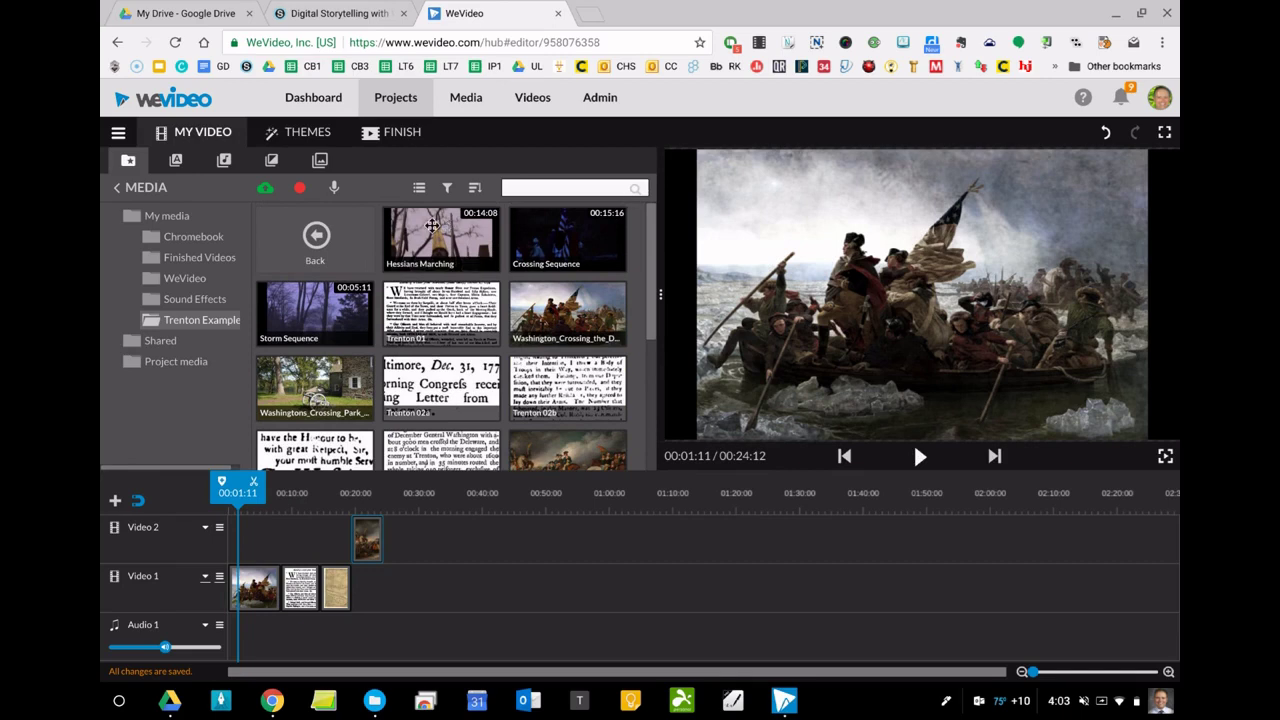
drag(432, 225, 397, 590)
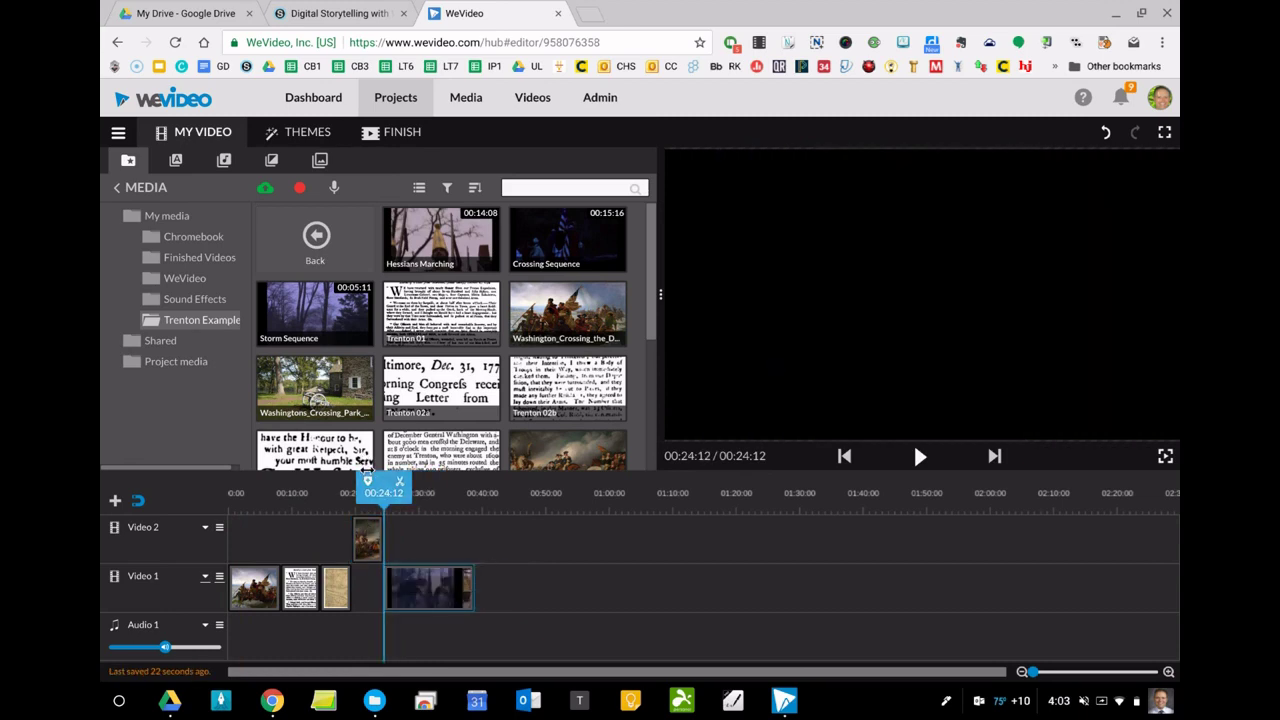
drag(384, 492, 329, 492)
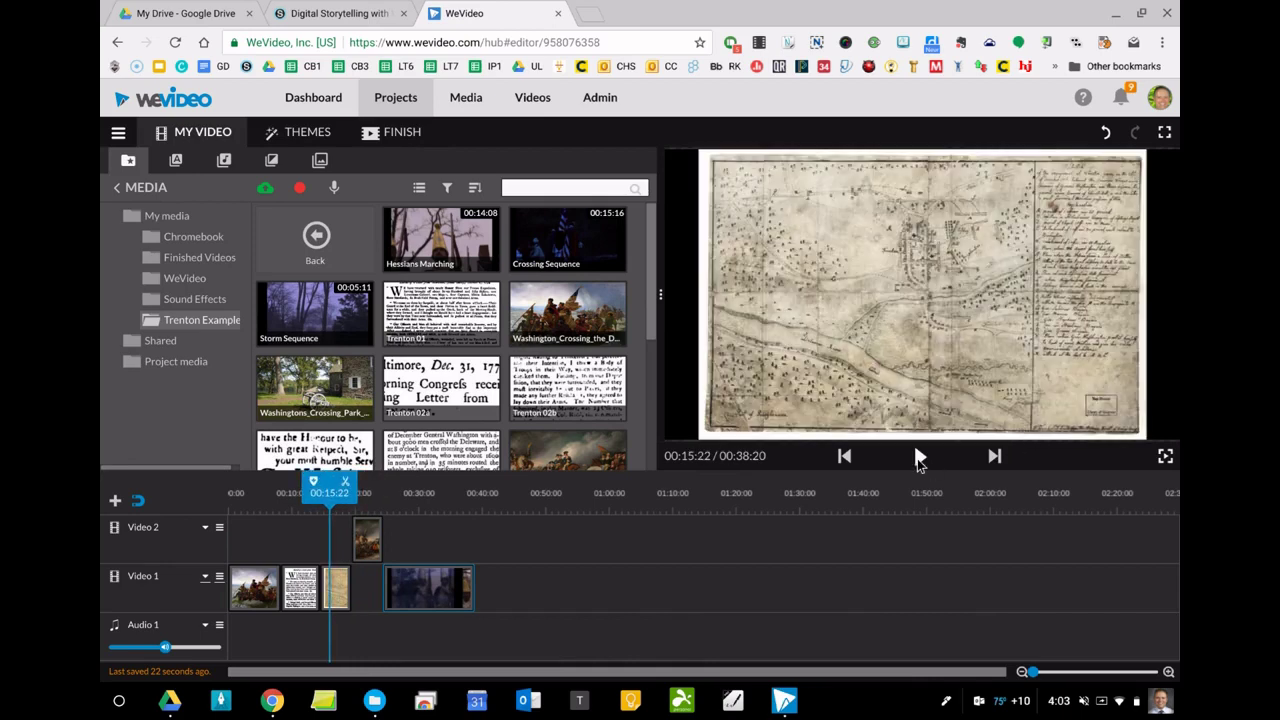
click(917, 456)
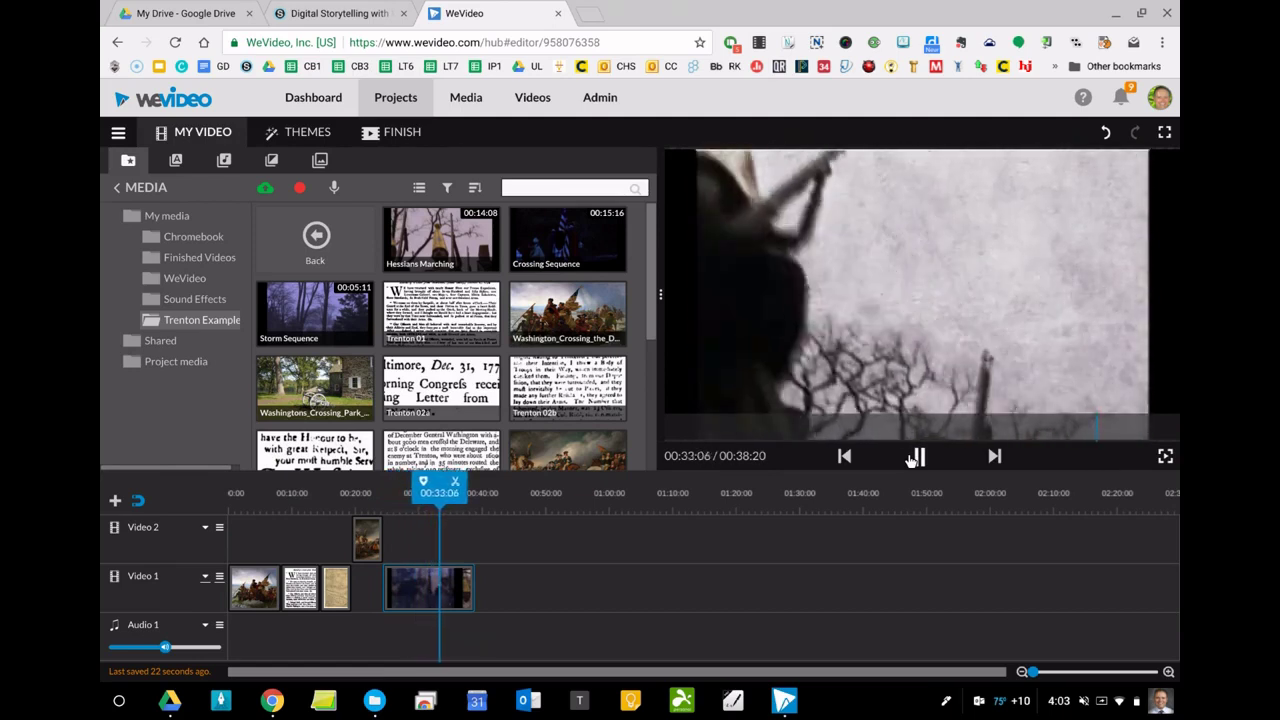
click(914, 457)
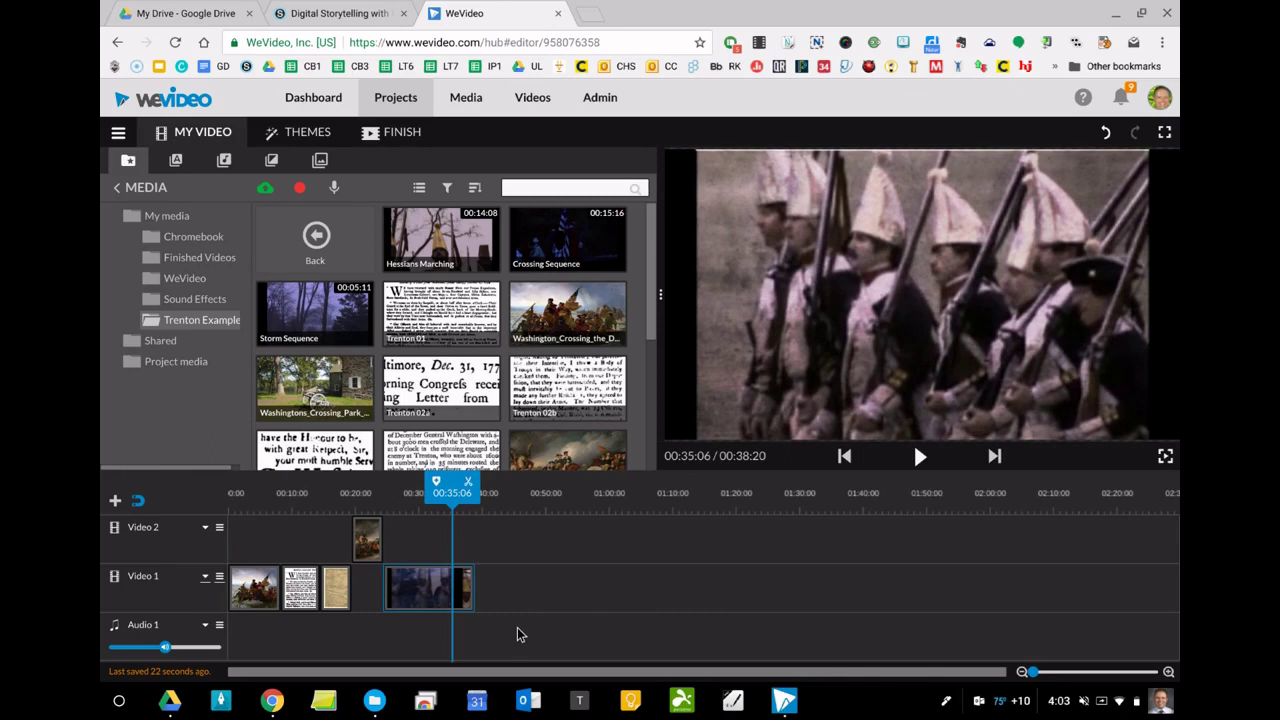
Try Image Stabilization on the Washington painting clip, then close Effects without applying it.
click(258, 594)
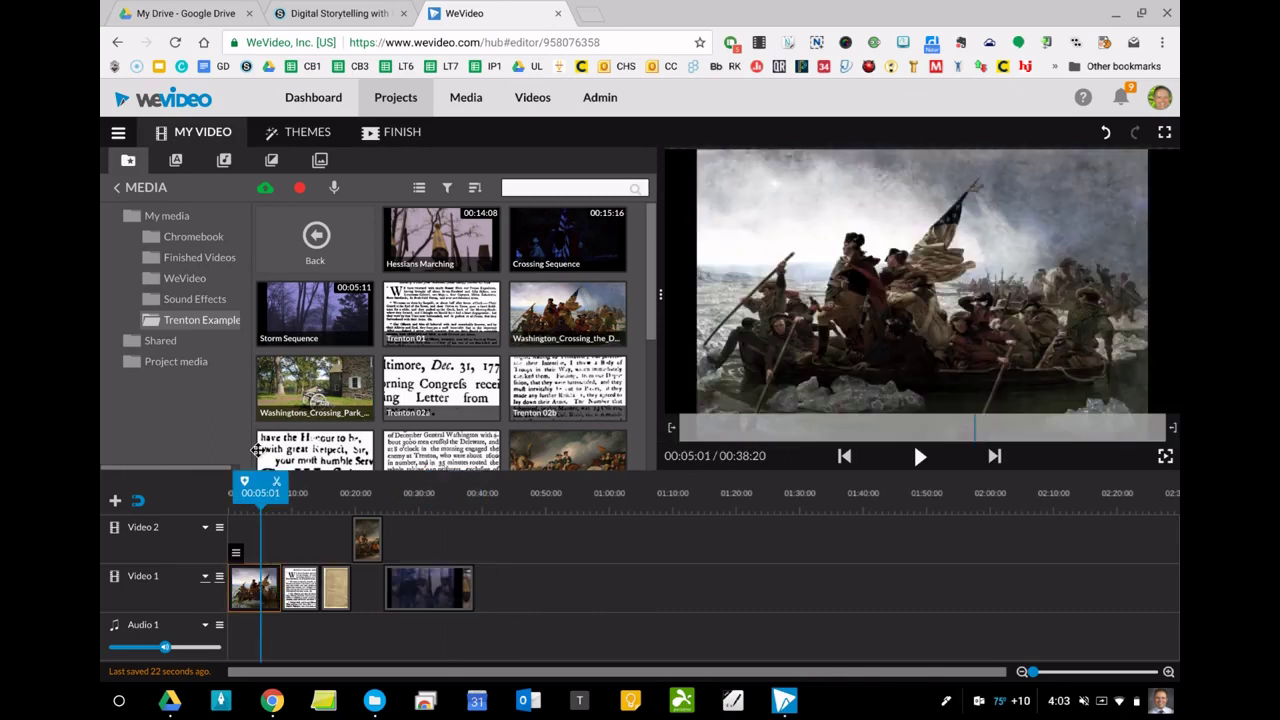
drag(250, 478, 236, 478)
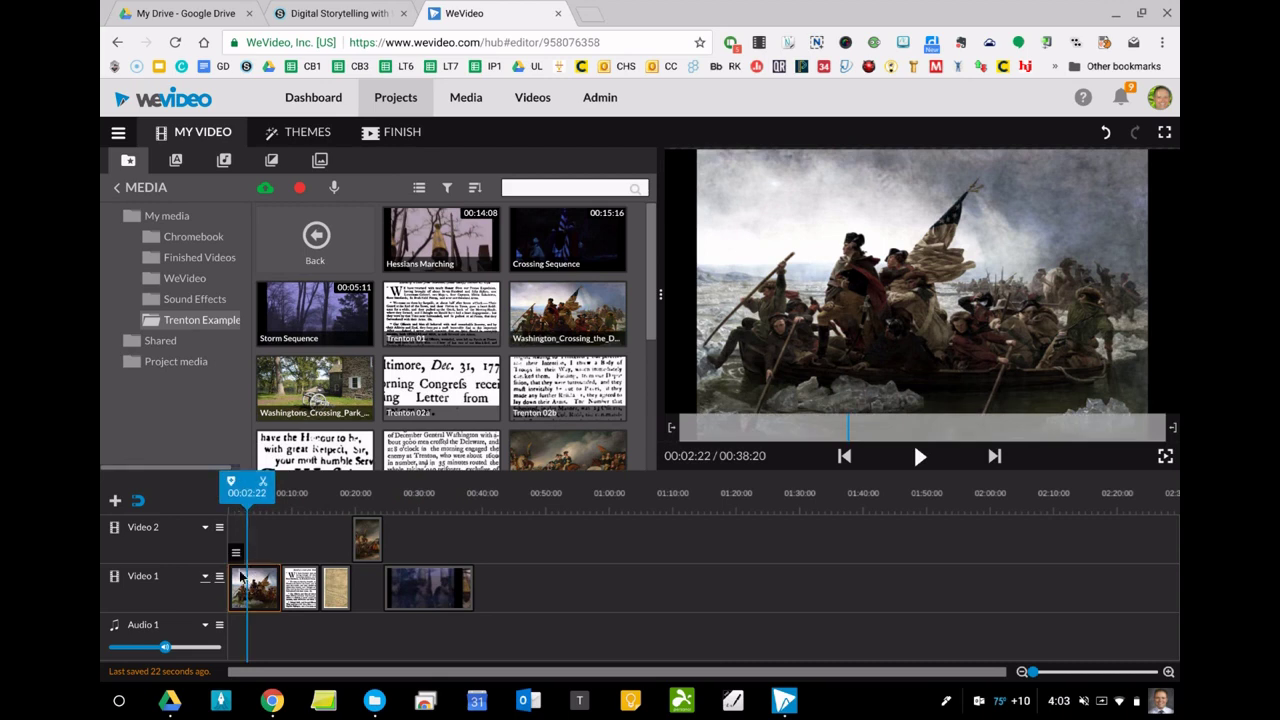
mouse_move(233, 560)
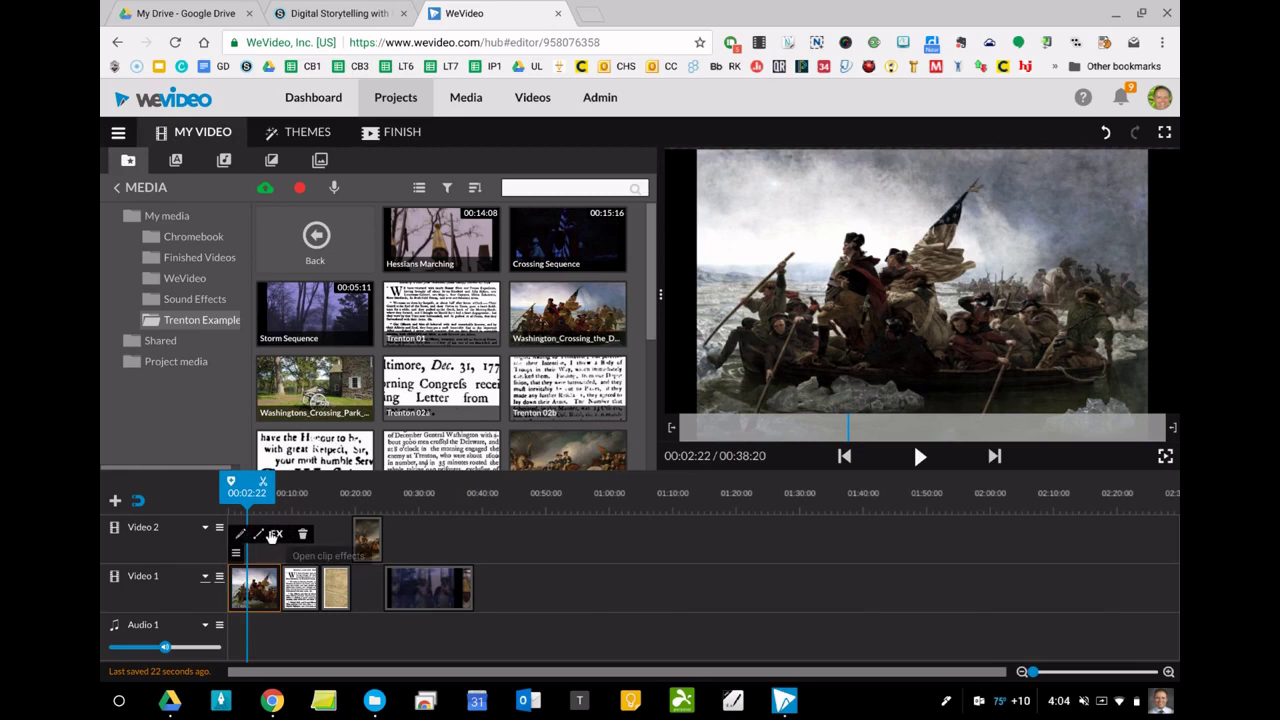
click(273, 535)
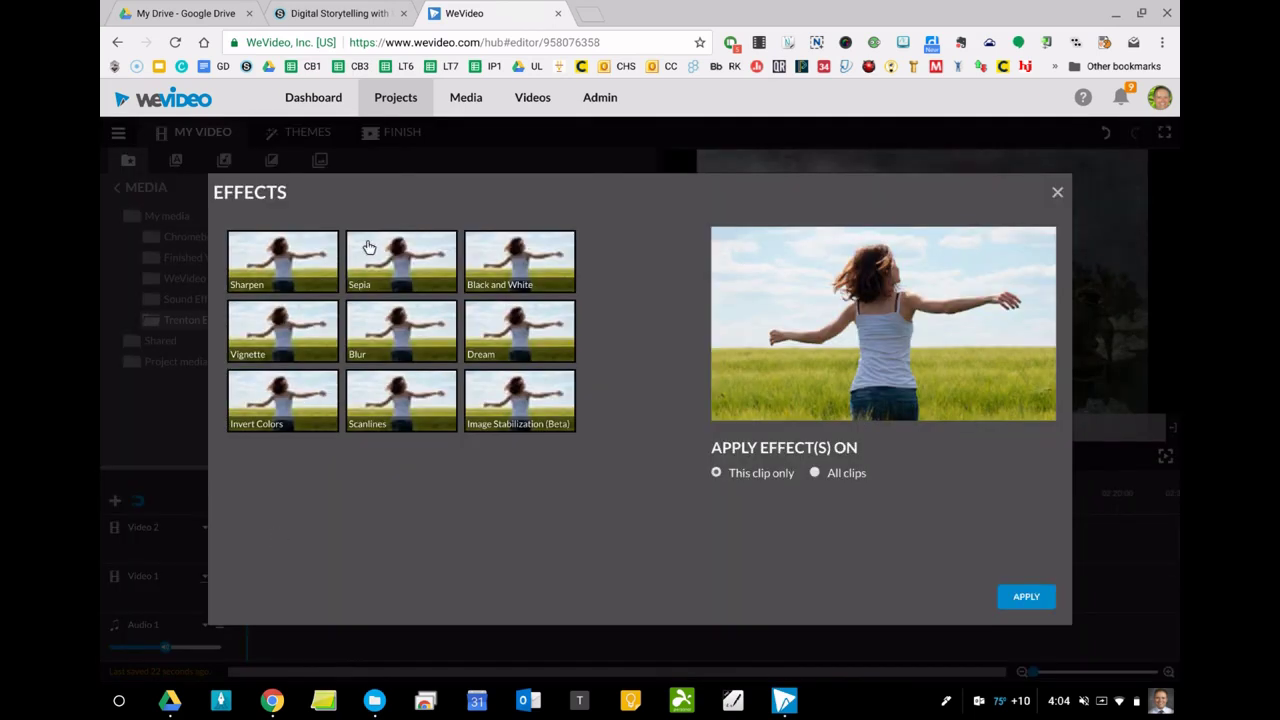
click(476, 378)
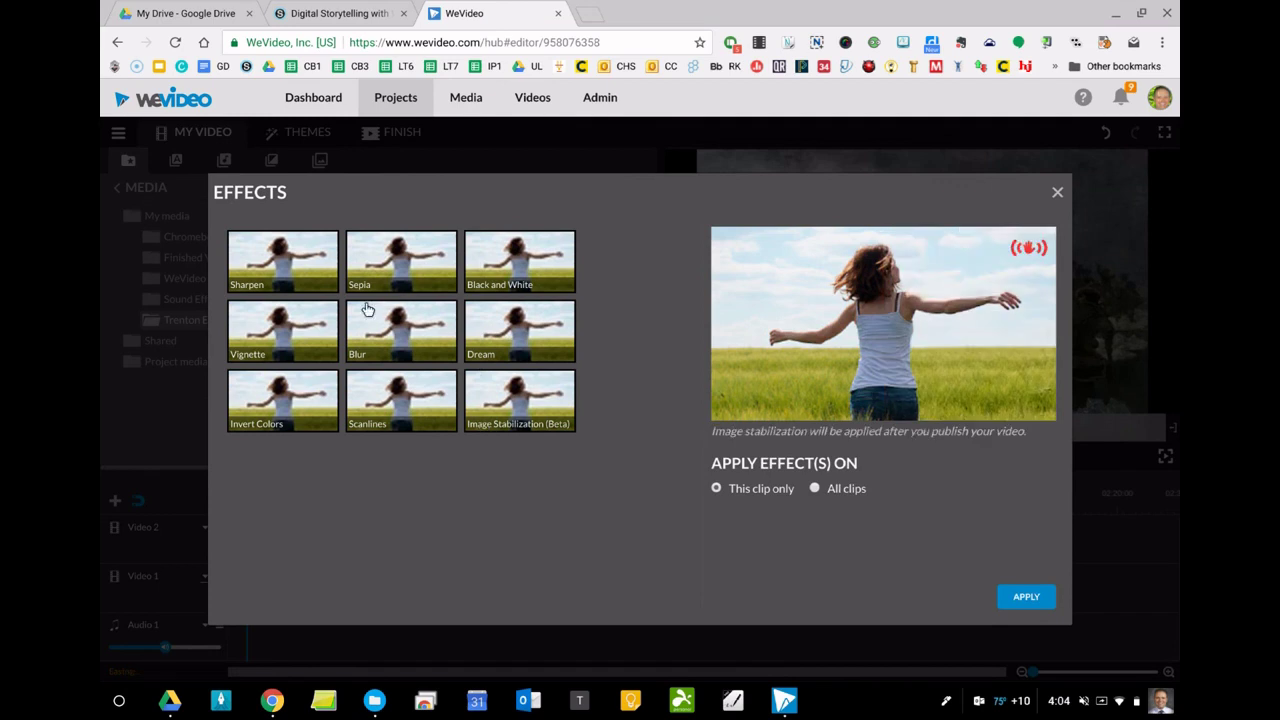
click(331, 280)
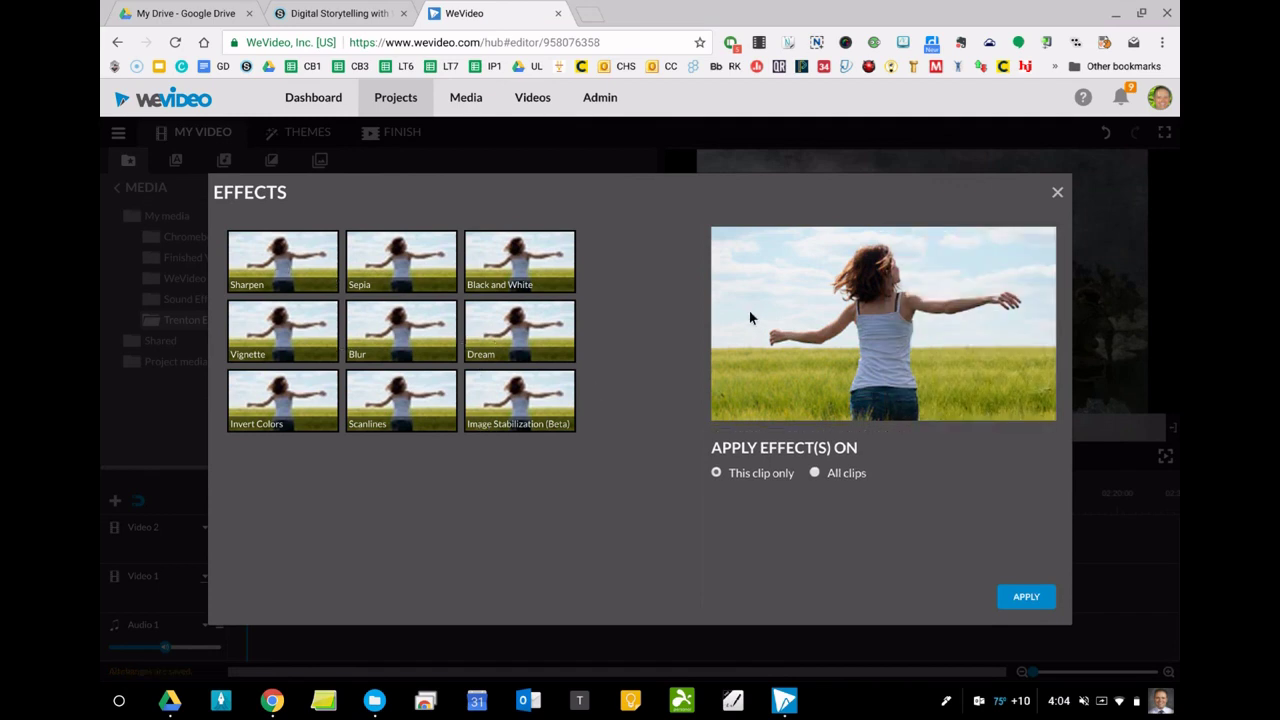
click(1056, 194)
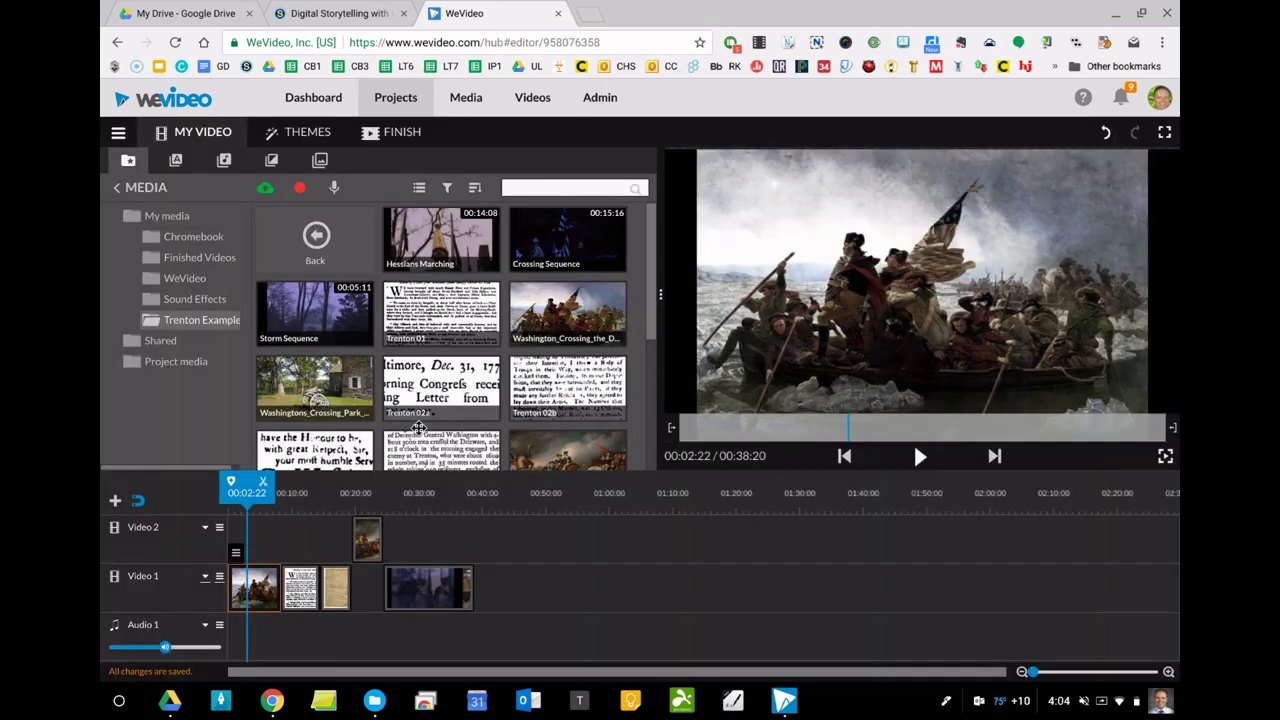
Set the Washington painting clip's fade-in to 3 seconds.
click(255, 536)
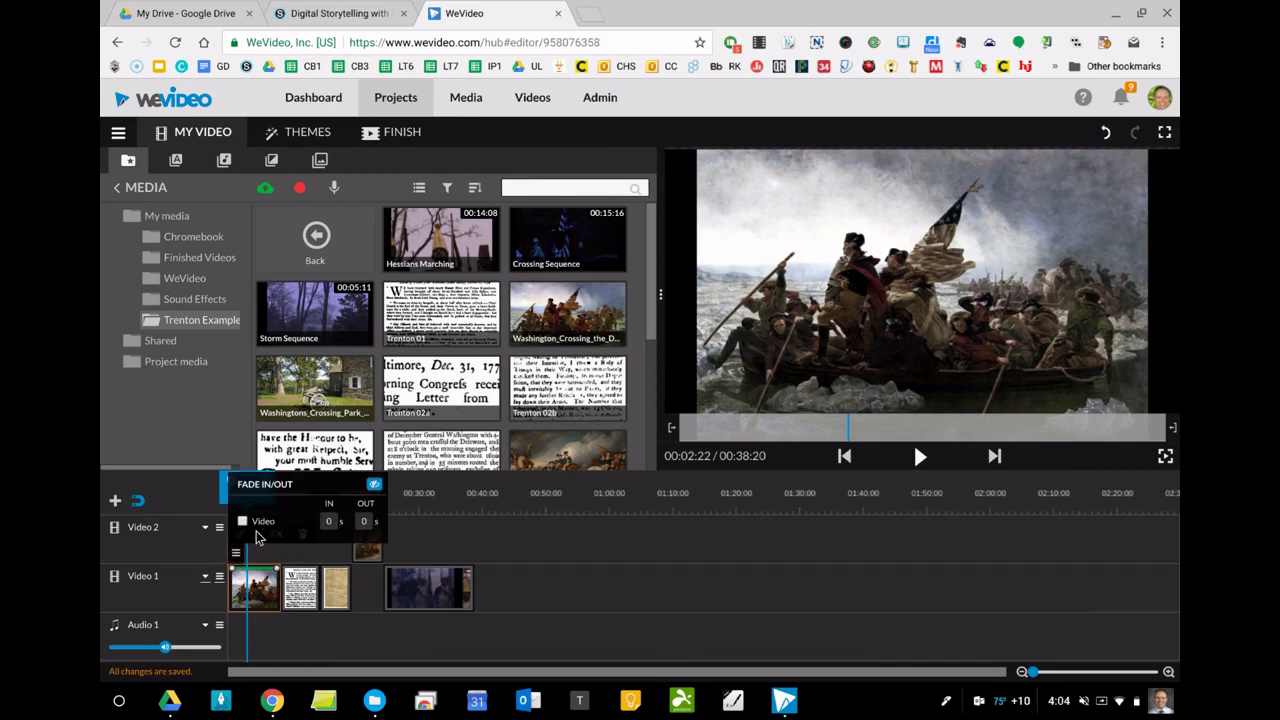
click(326, 518)
key(BackSpace)
text(33)
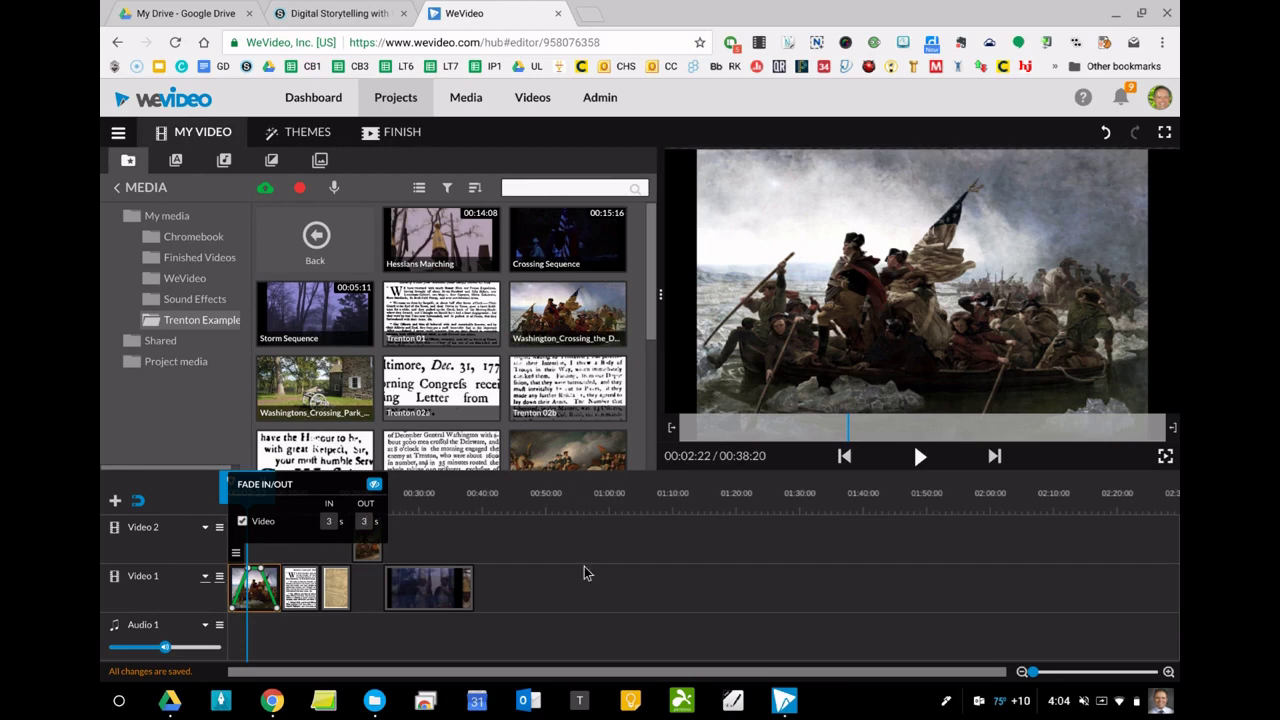
click(578, 594)
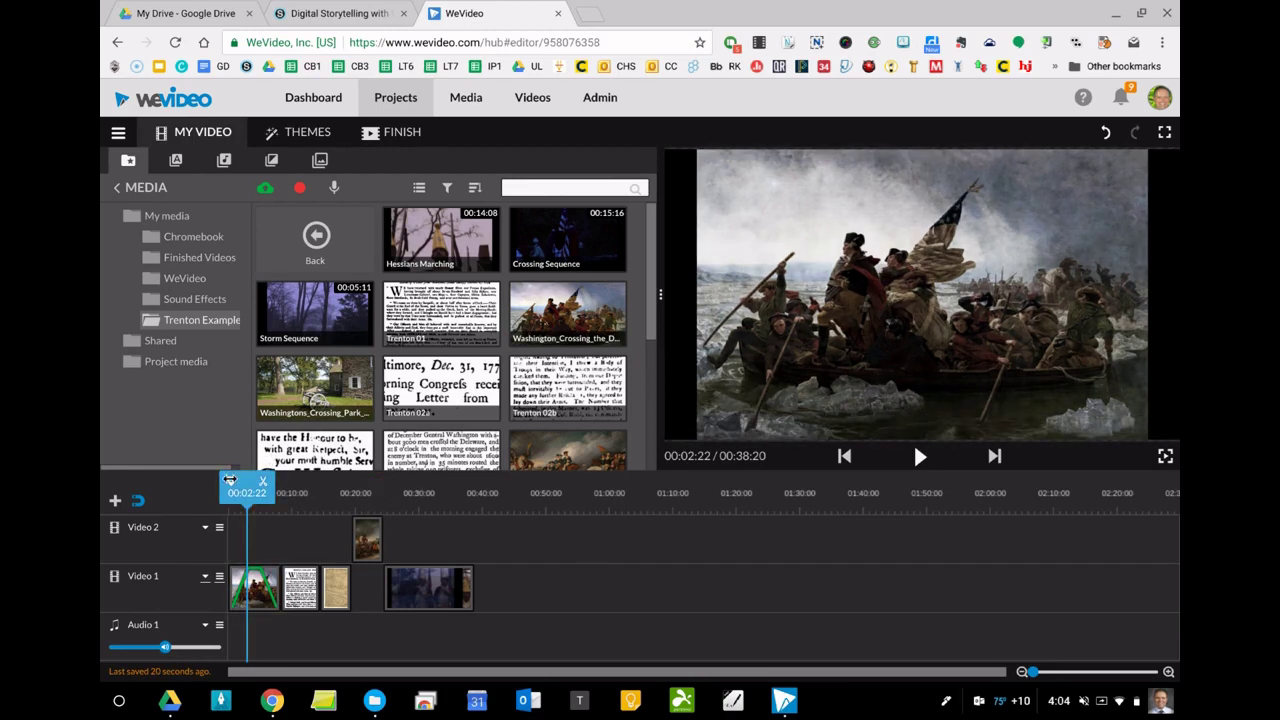
Play the project from the start to check the fade-in, then select the first clip.
drag(229, 481, 211, 483)
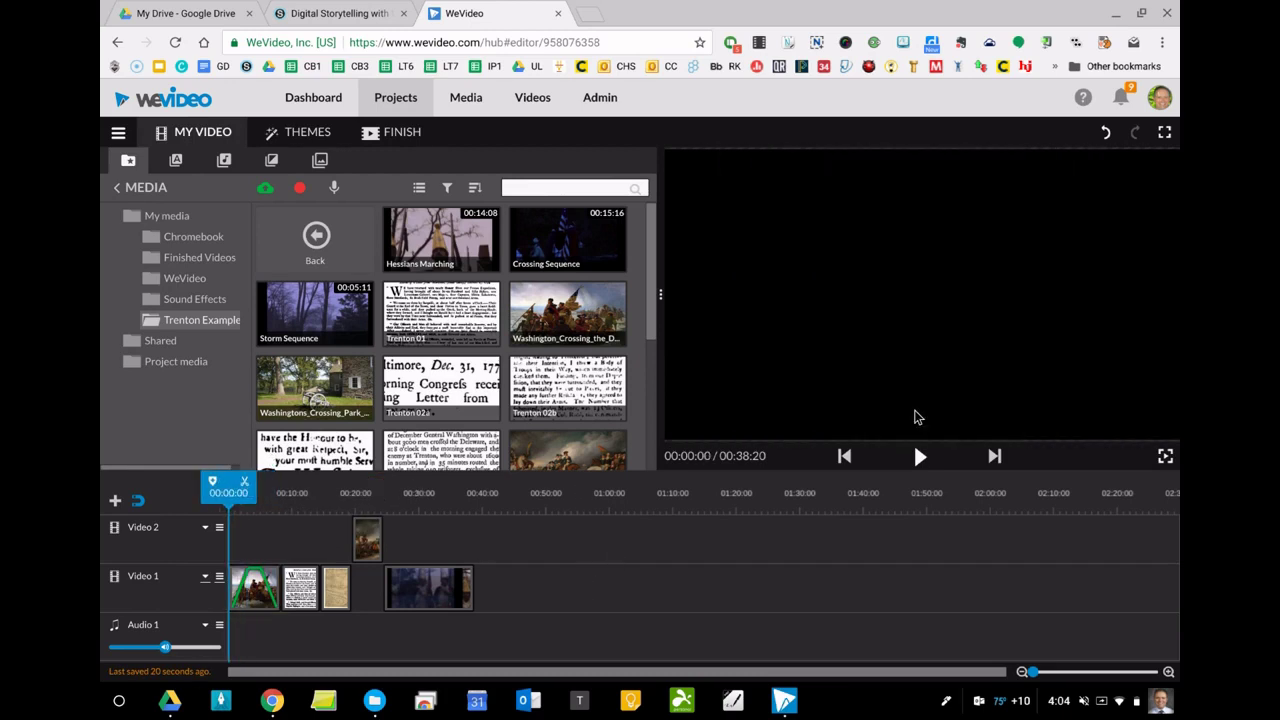
click(915, 455)
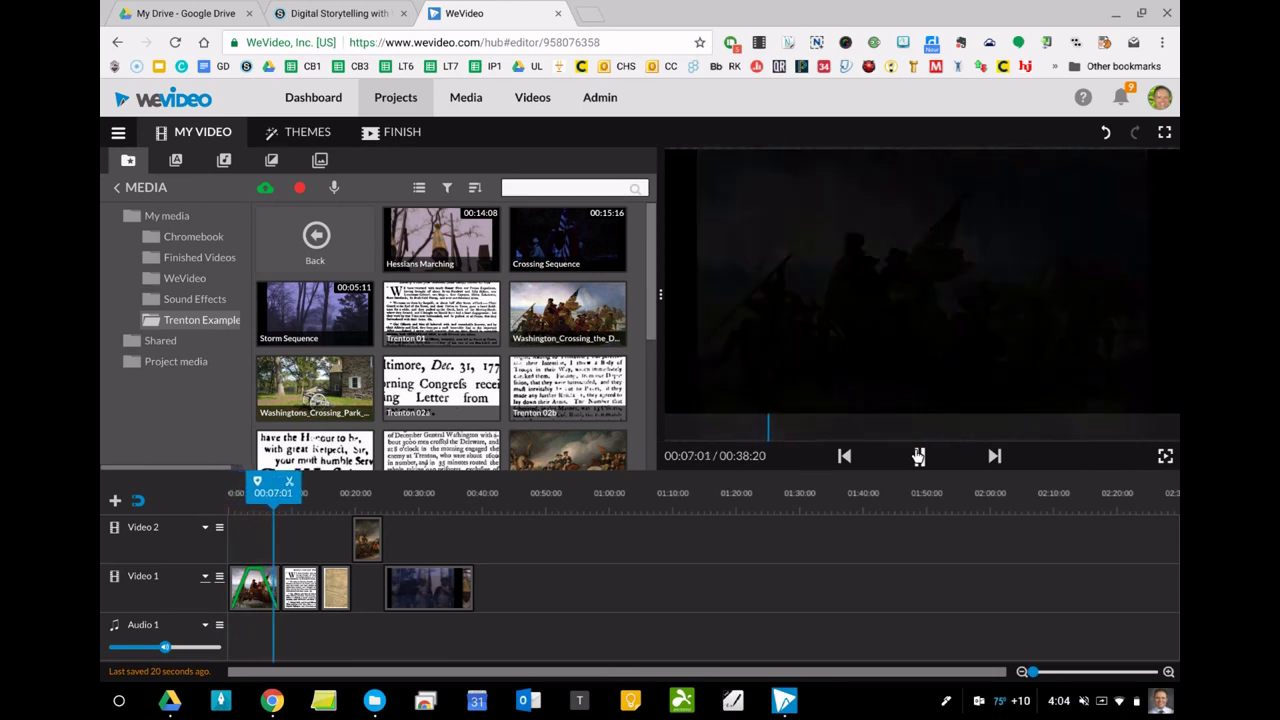
click(918, 456)
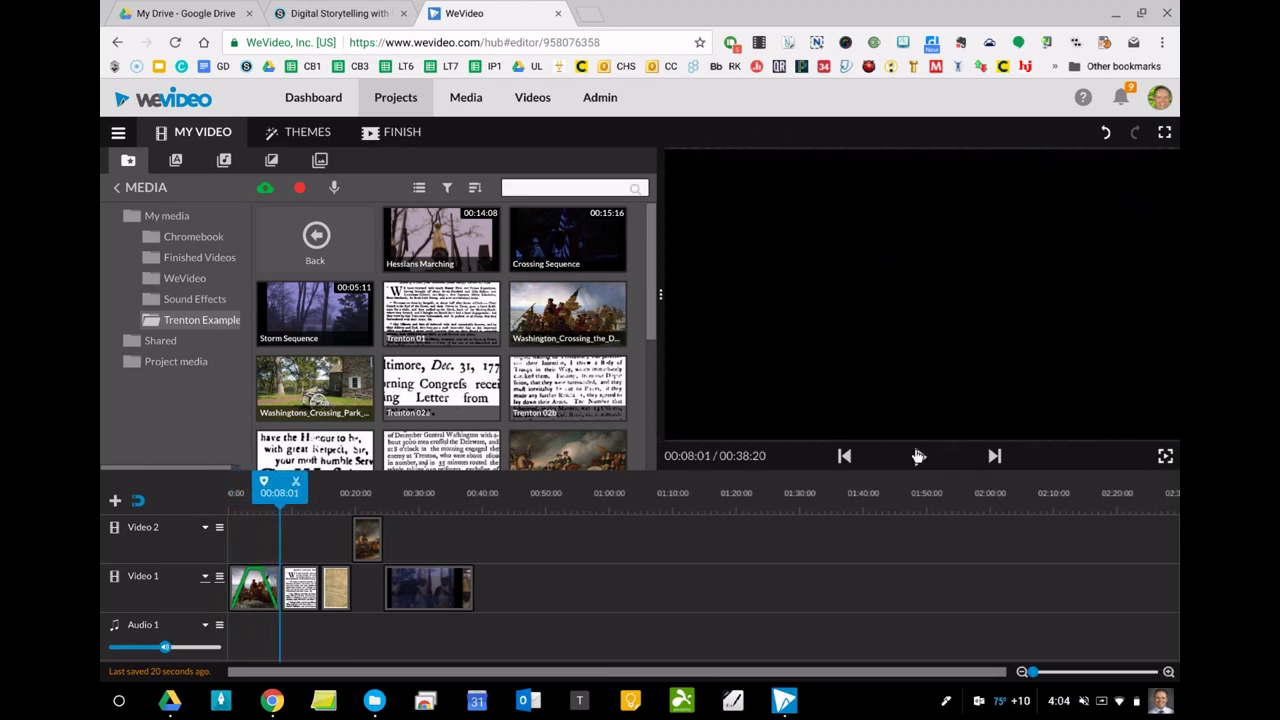
click(255, 590)
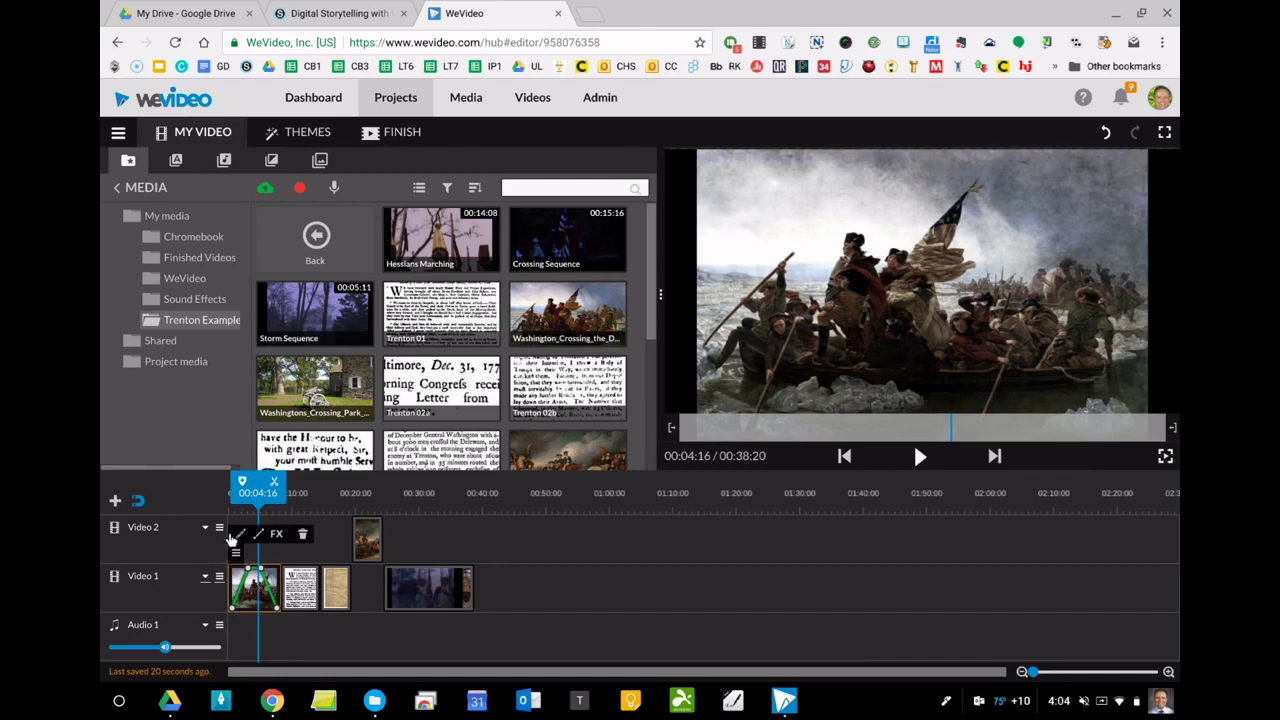
In the Washington clip's editor, set the Transform scale to 0.85.
click(236, 535)
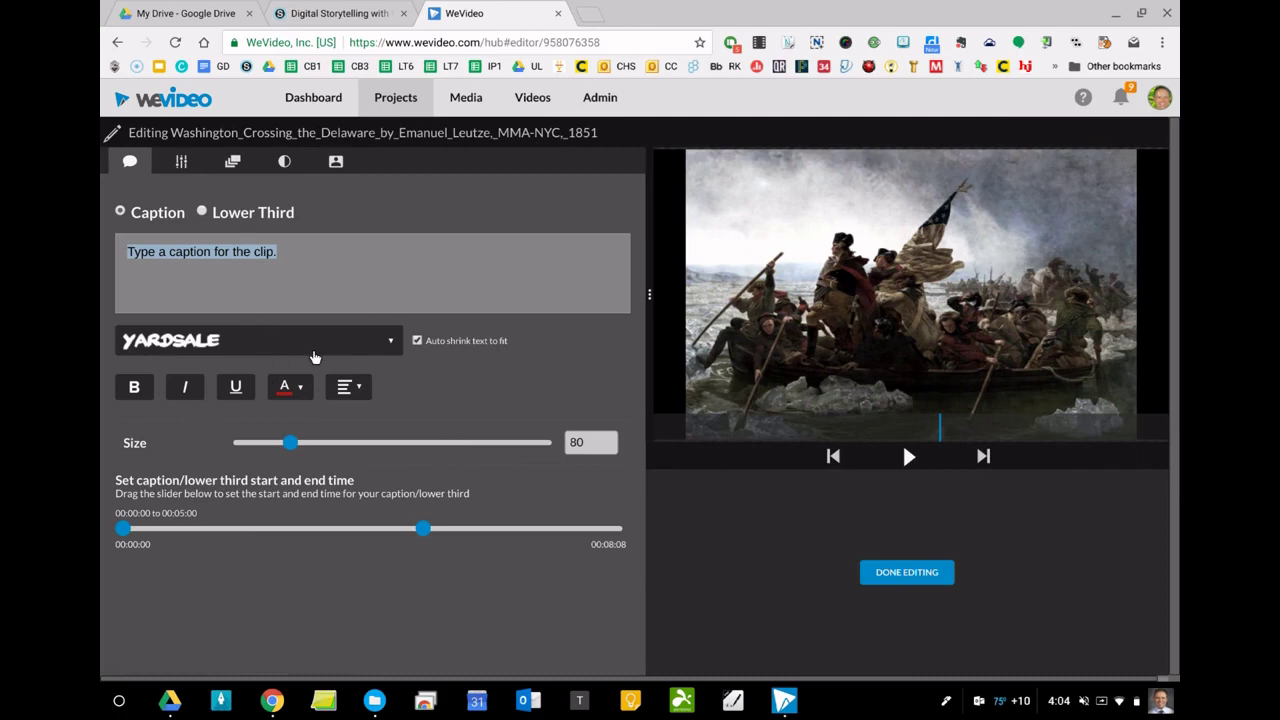
mouse_move(302, 442)
mouse_down()
mouse_move(350, 440)
mouse_move(285, 443)
mouse_up()
click(170, 164)
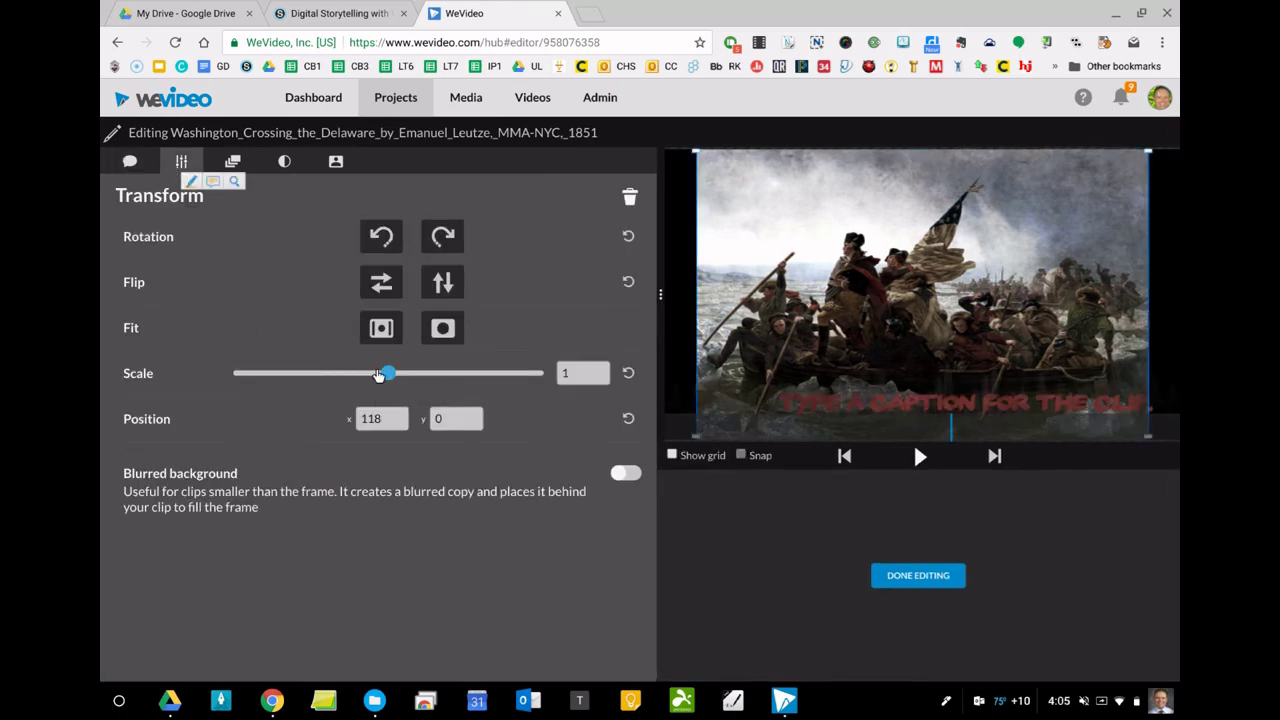
drag(388, 374, 355, 376)
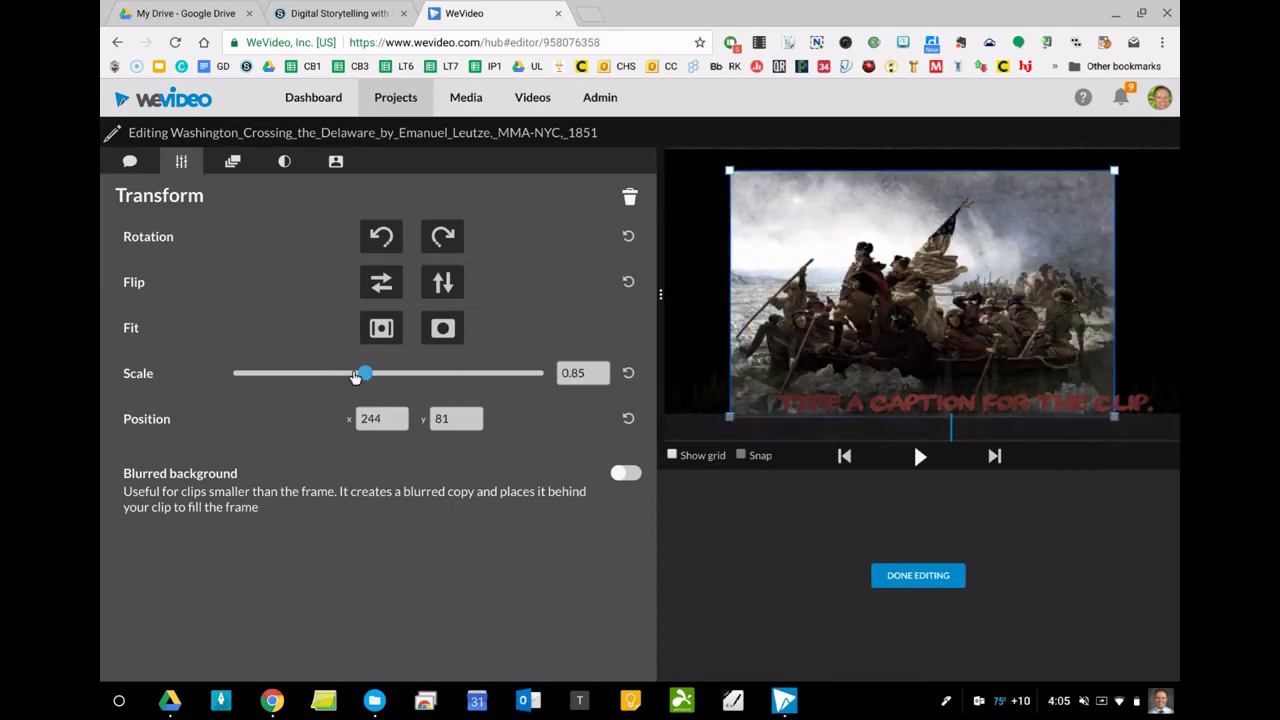
Animate from a Start scale of 2.6 centred on Washington to an End scale of 0.63.
click(229, 164)
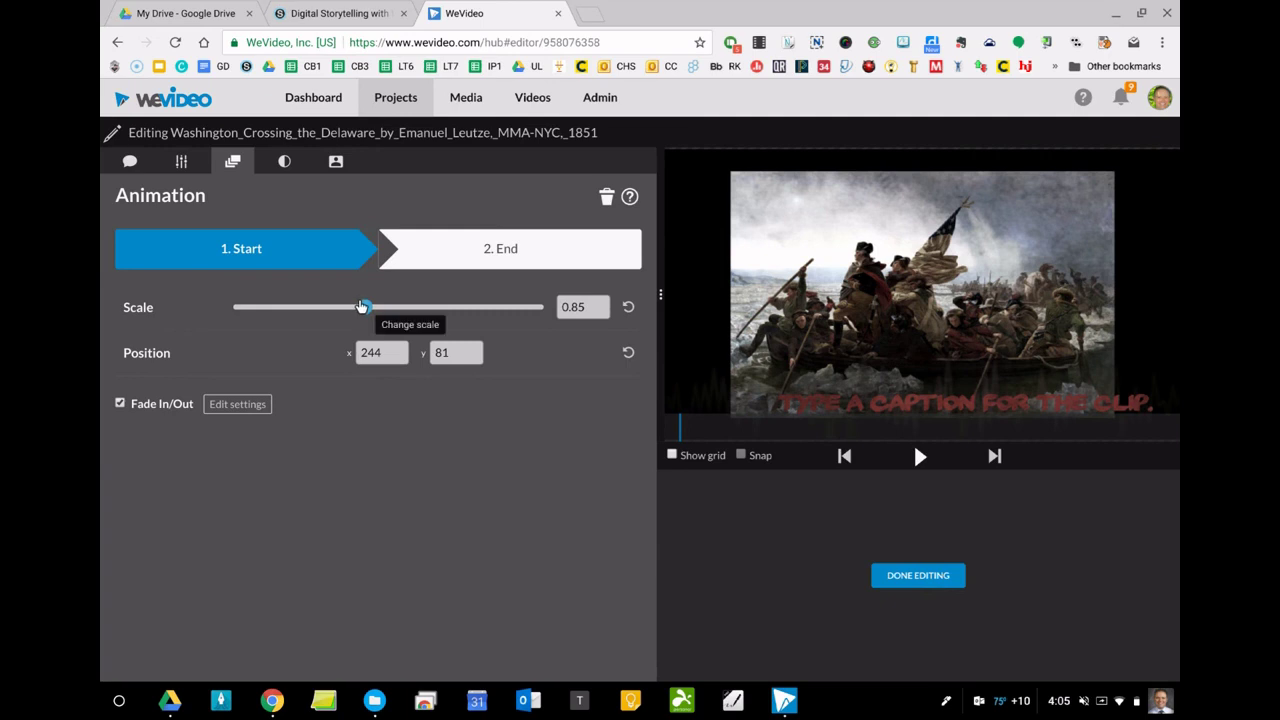
drag(363, 307, 449, 308)
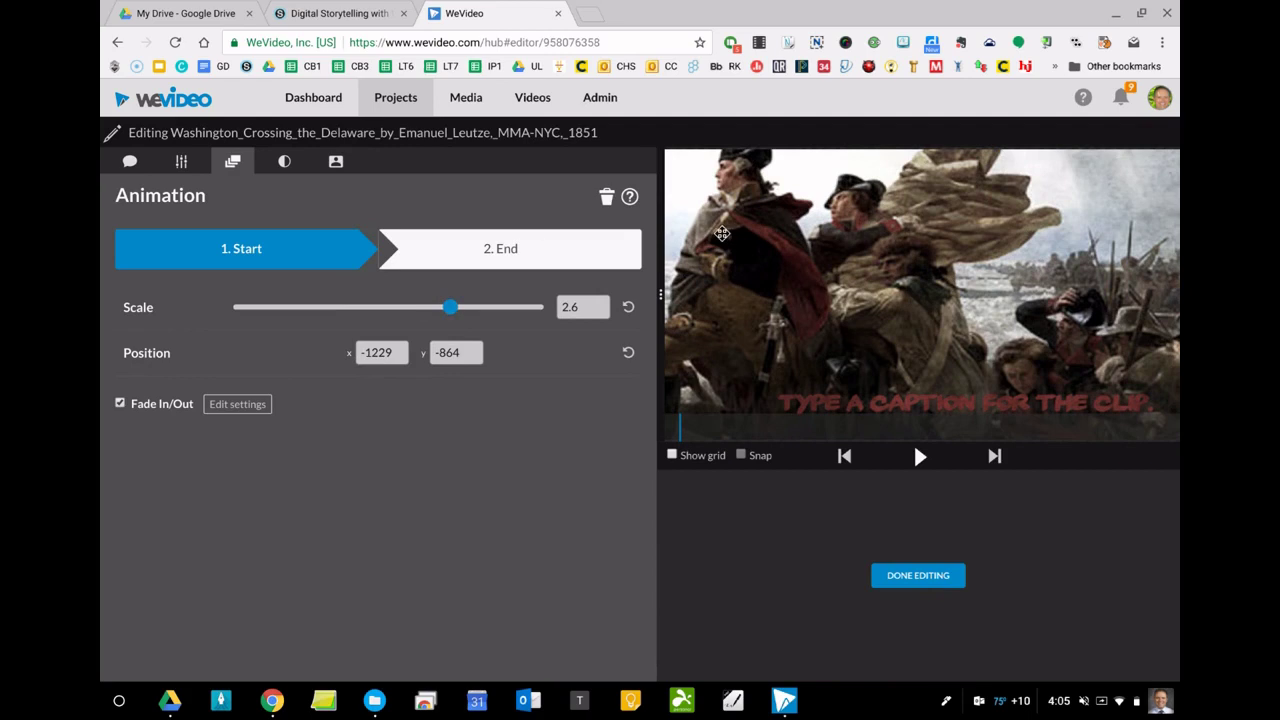
mouse_move(725, 235)
mouse_down()
mouse_move(909, 303)
mouse_move(894, 295)
mouse_up()
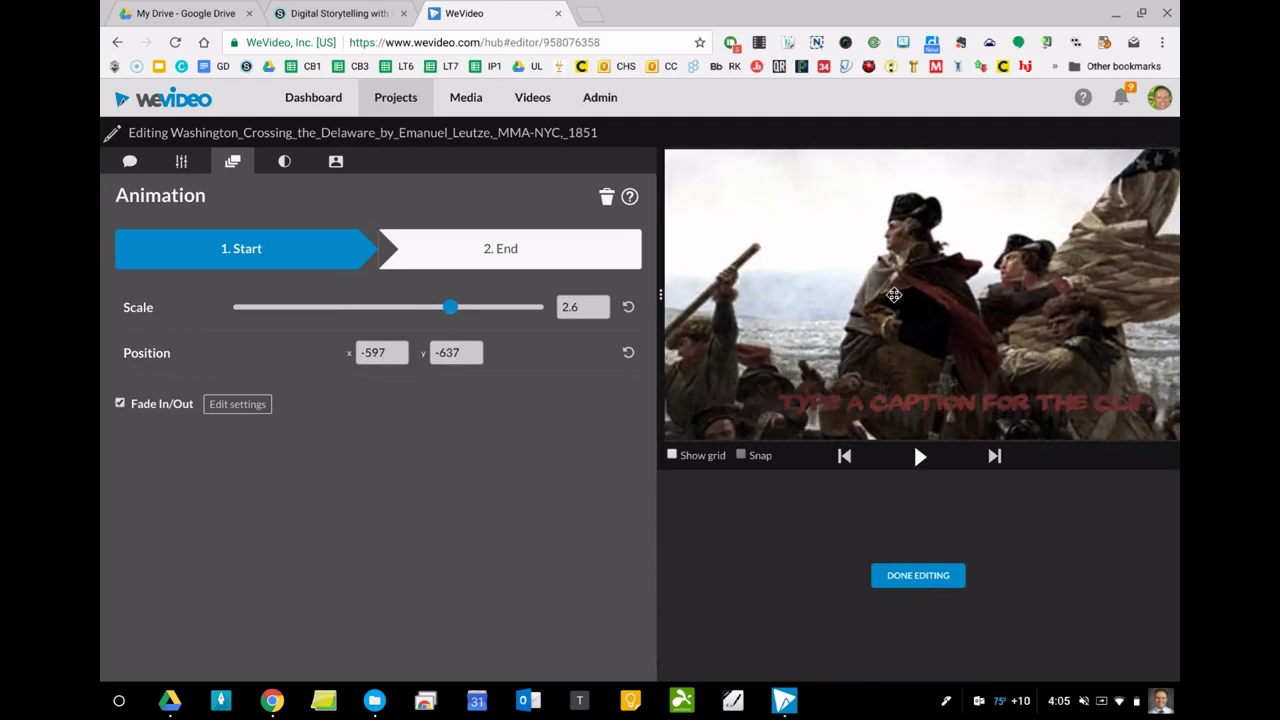
click(489, 252)
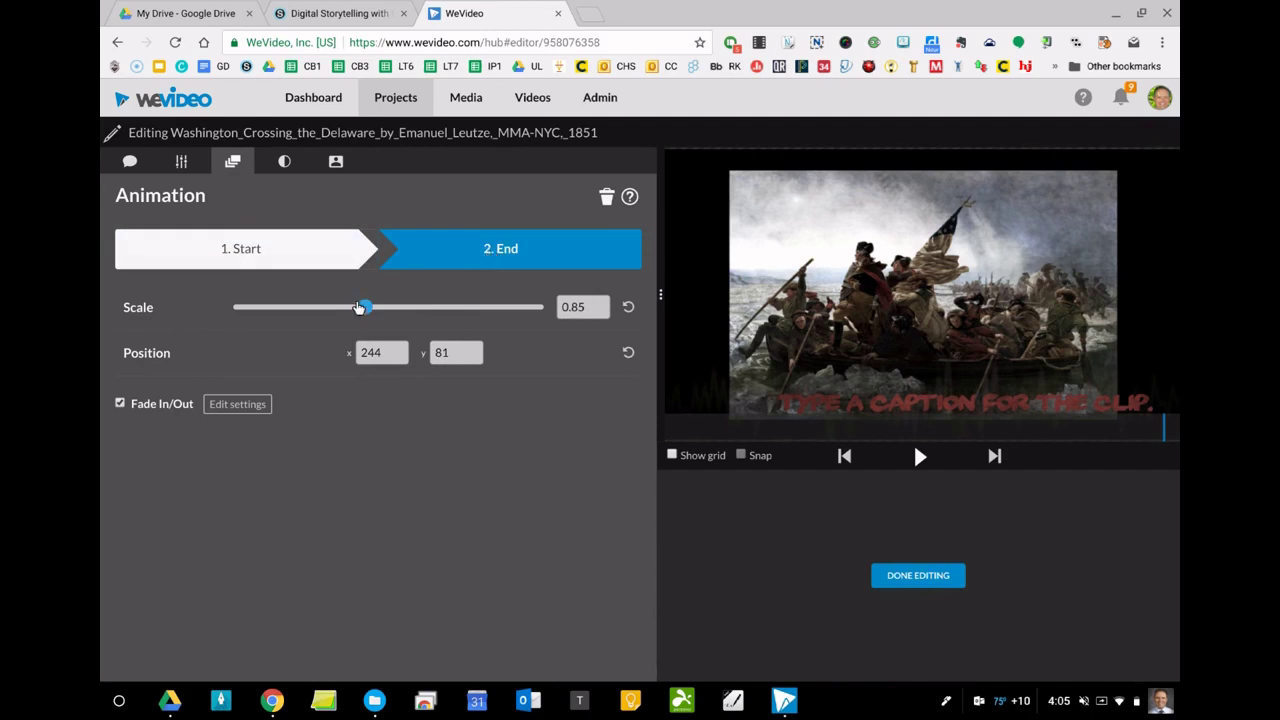
drag(363, 307, 326, 309)
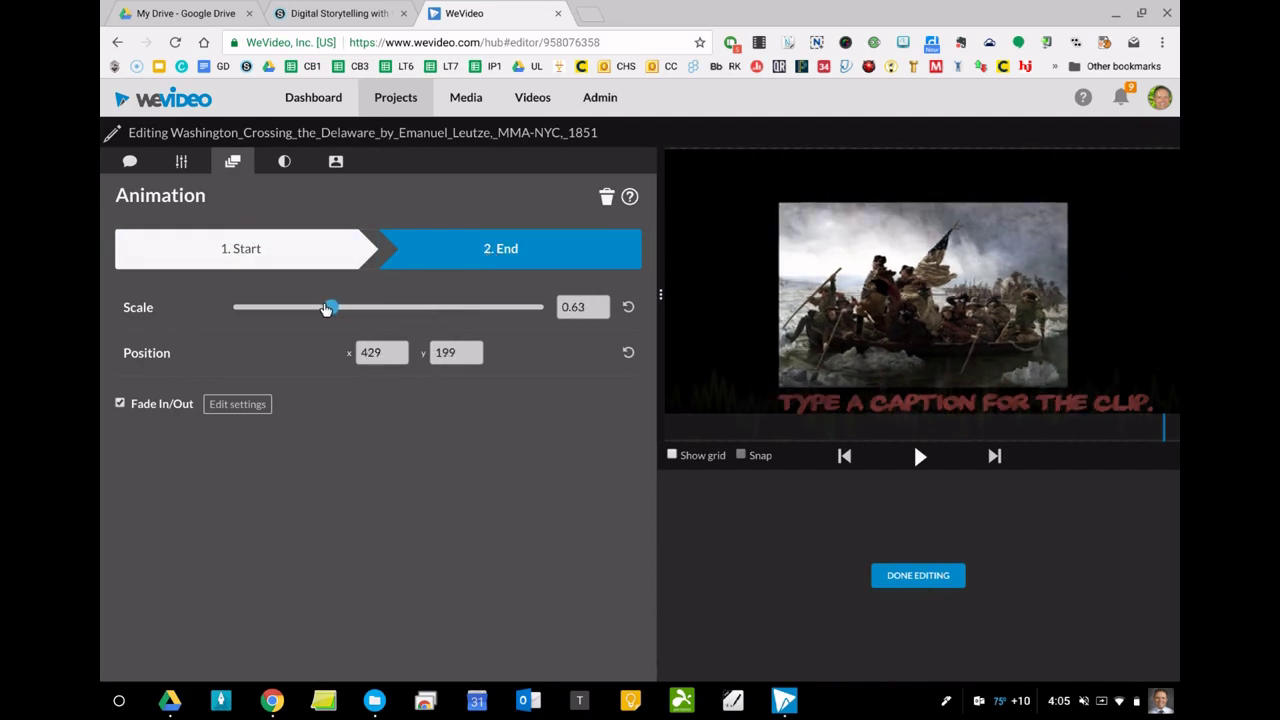
click(915, 575)
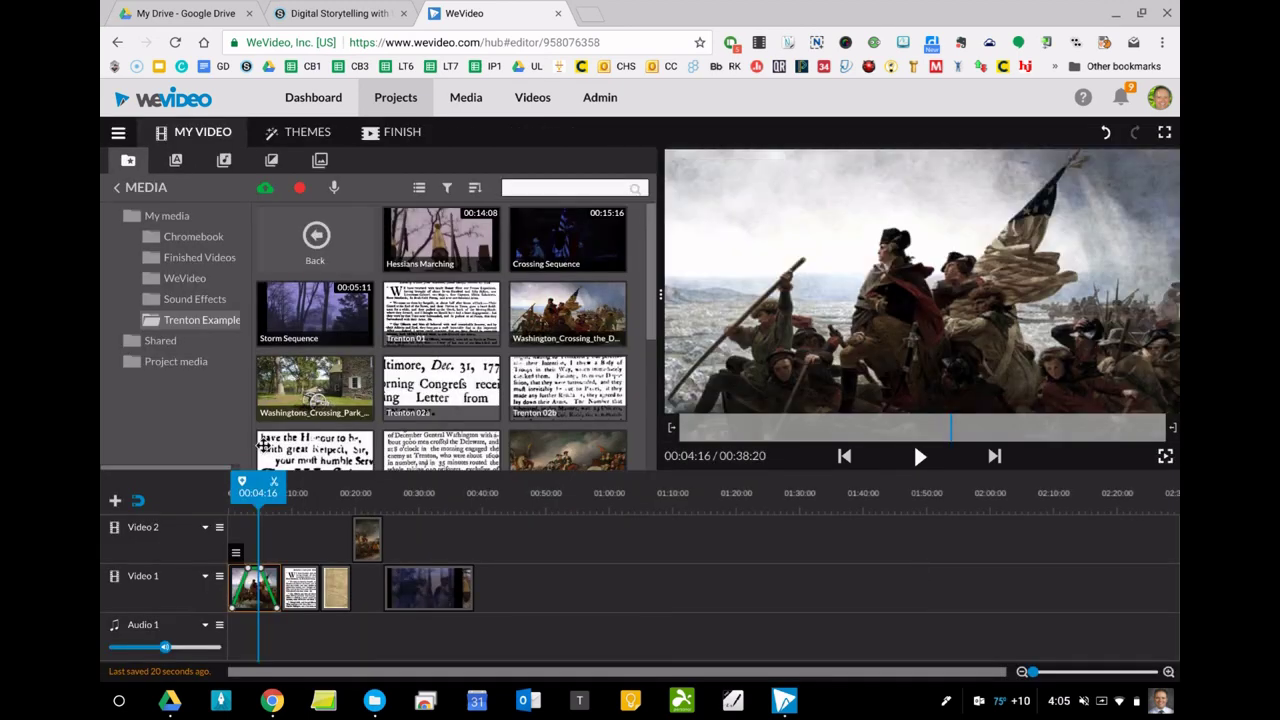
drag(258, 487, 203, 487)
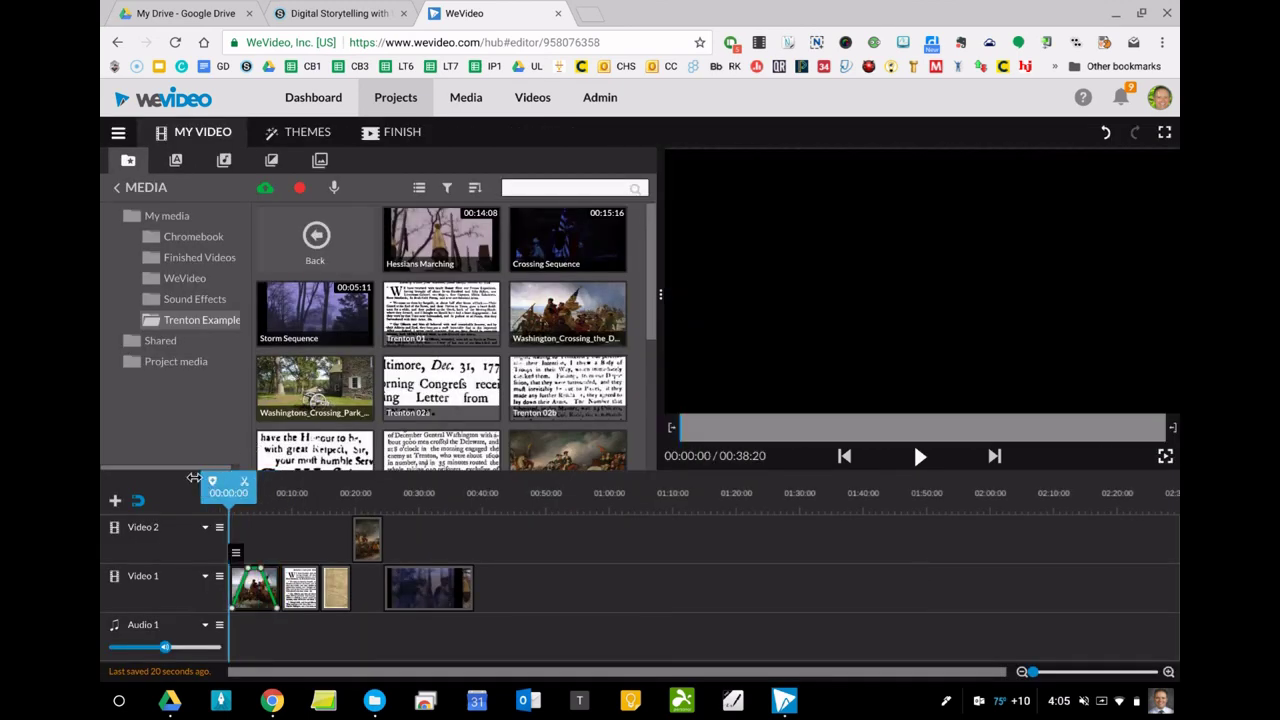
click(915, 456)
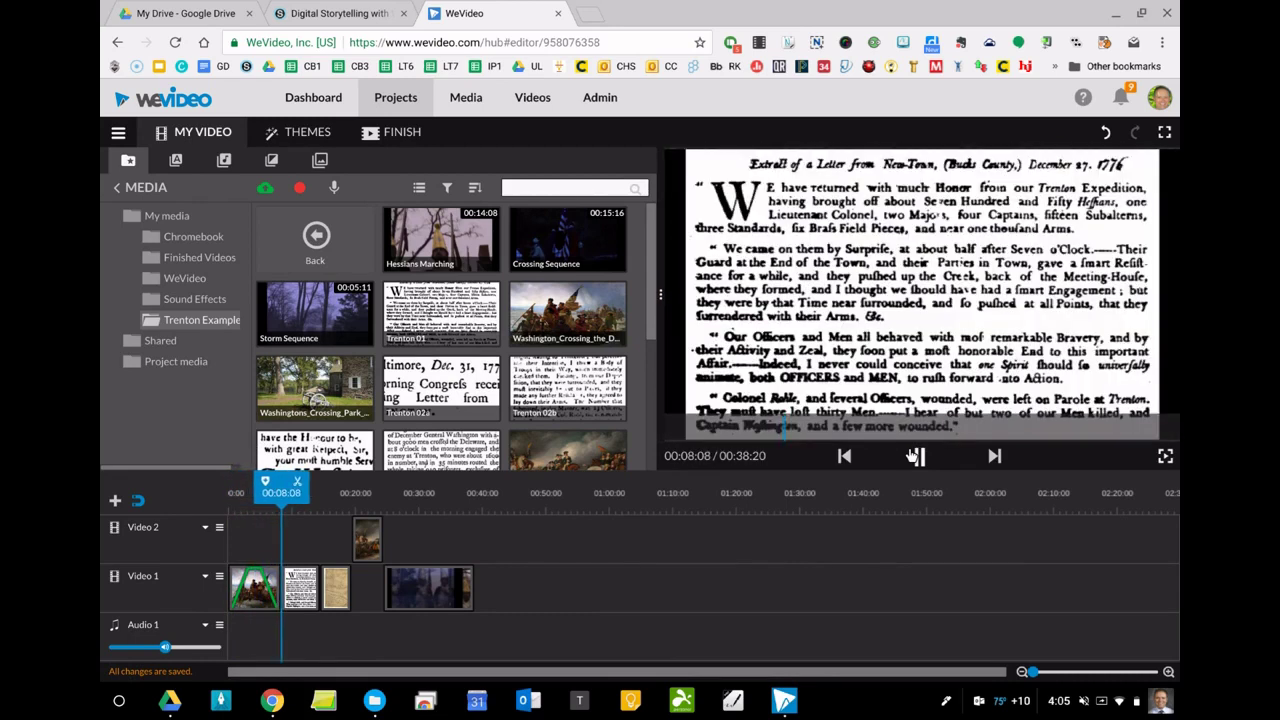
click(914, 456)
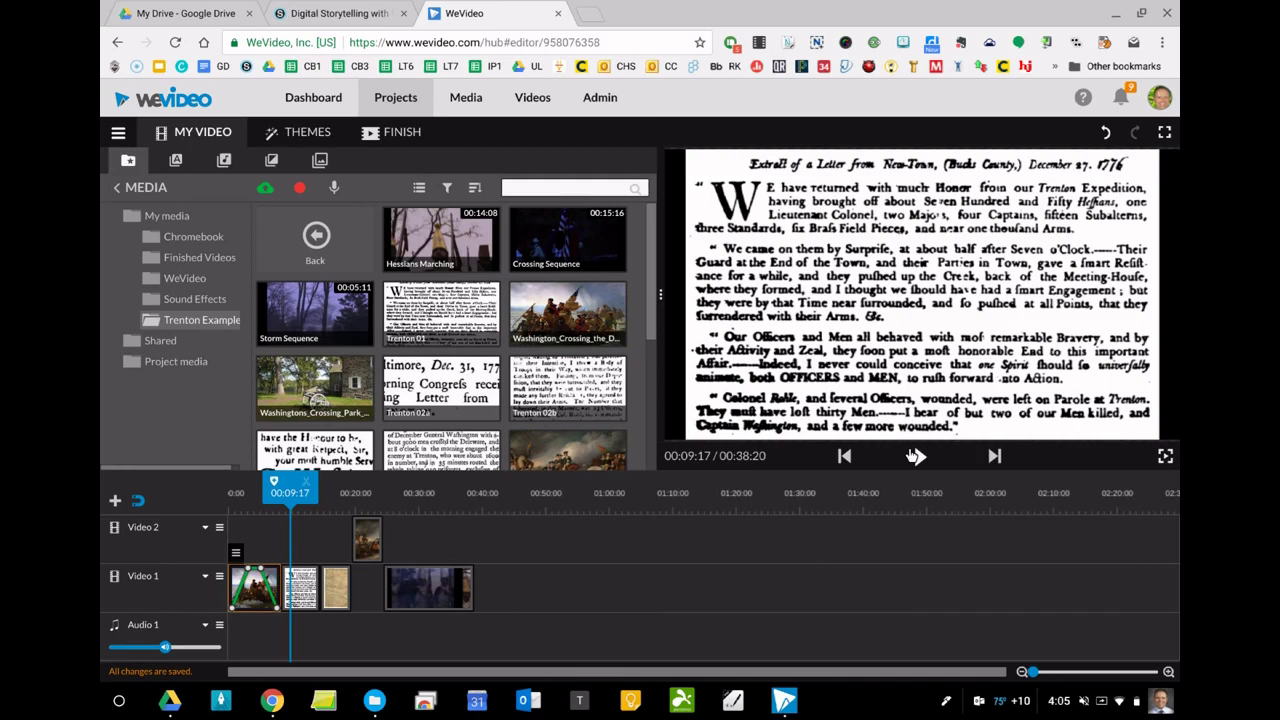
Drop a Cross blur transition between the Trenton 01 newspaper and battle map clips, then preview it.
click(270, 160)
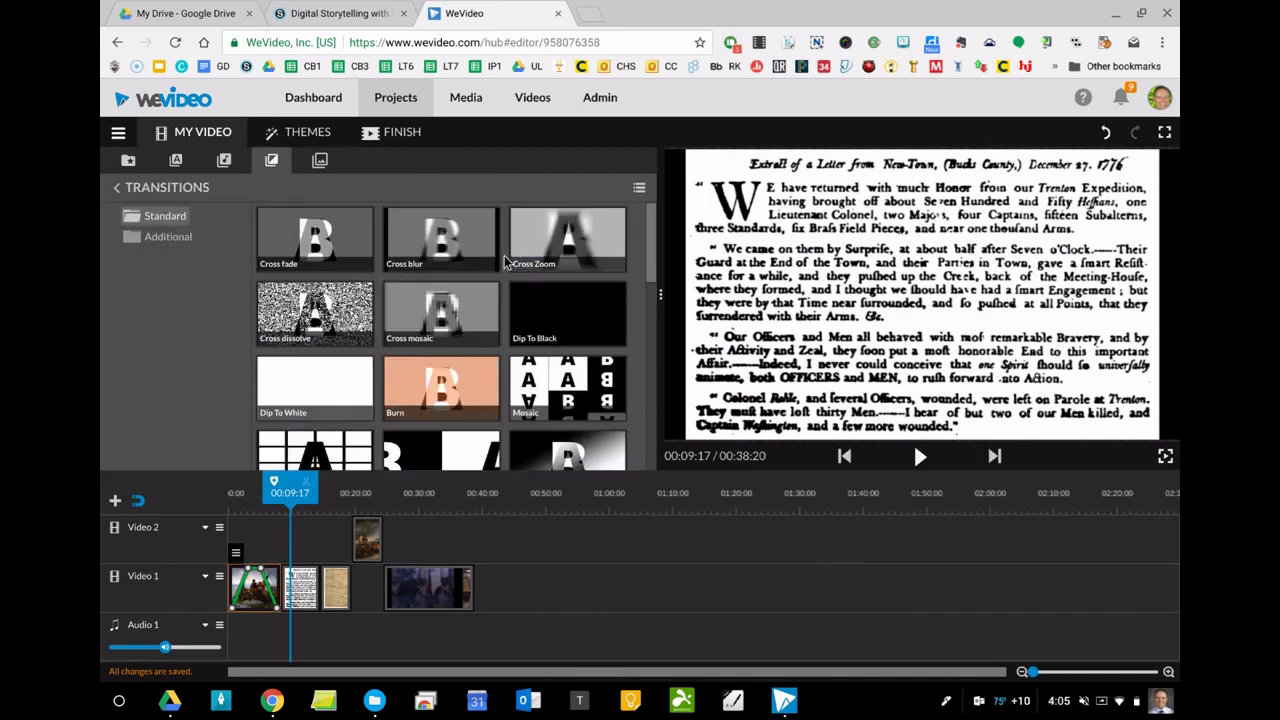
click(271, 577)
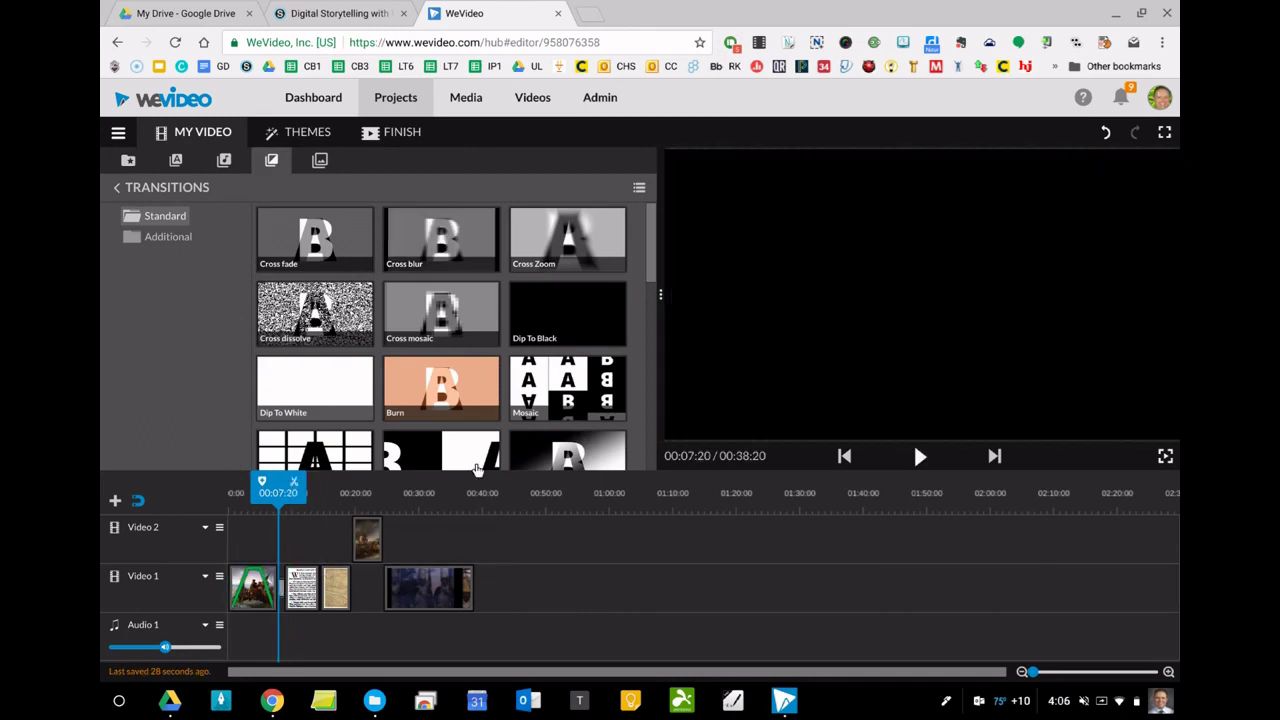
mouse_move(362, 427)
mouse_down()
mouse_move(320, 530)
mouse_move(314, 603)
mouse_move(316, 588)
mouse_up()
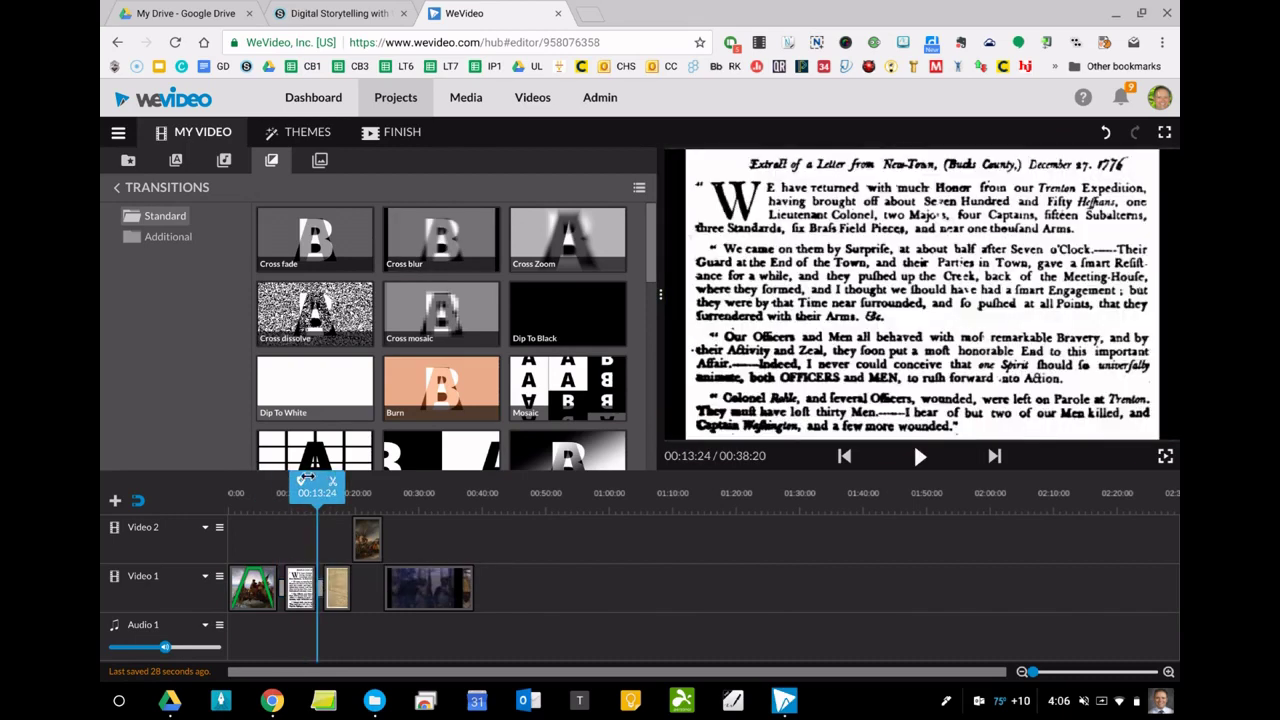
drag(298, 481, 281, 479)
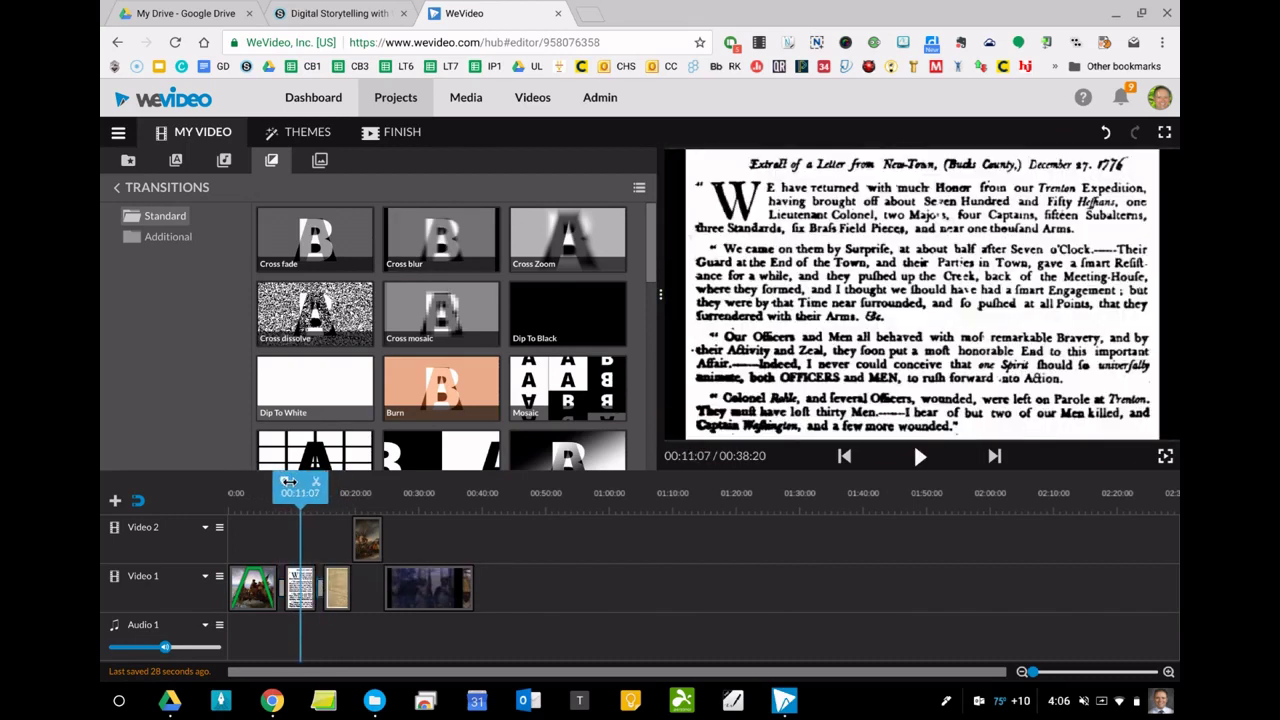
click(912, 460)
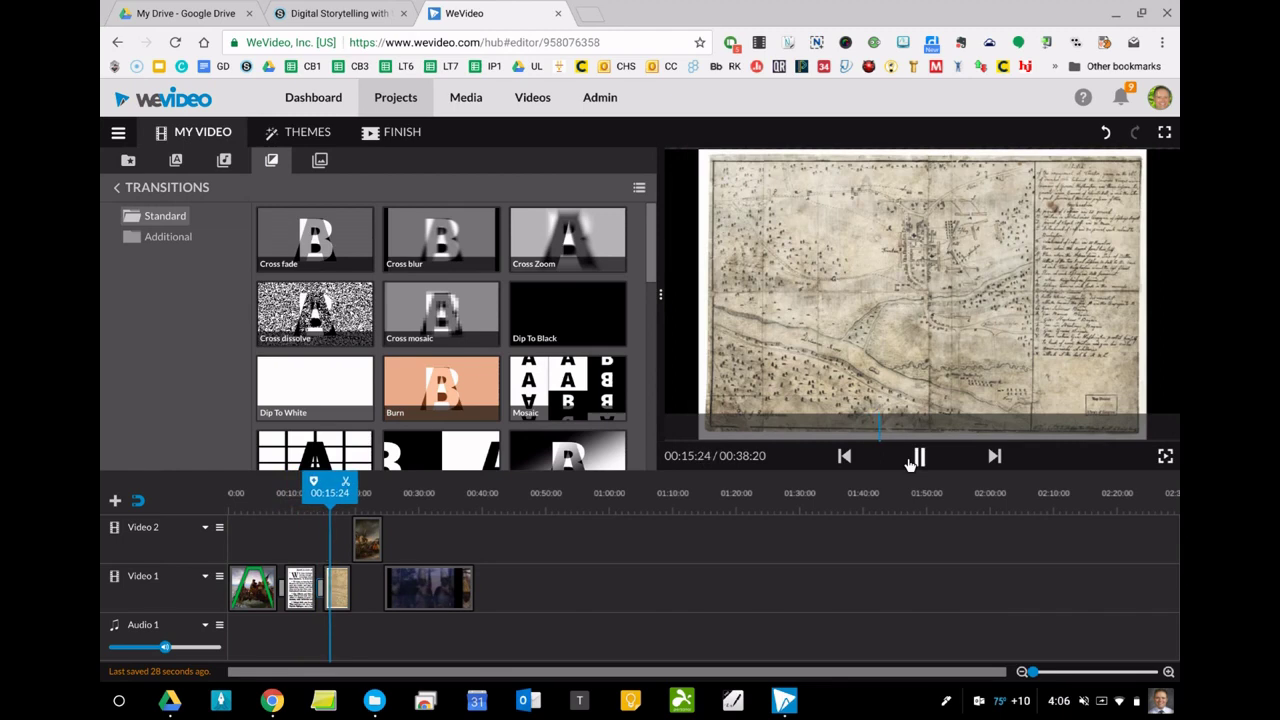
click(912, 460)
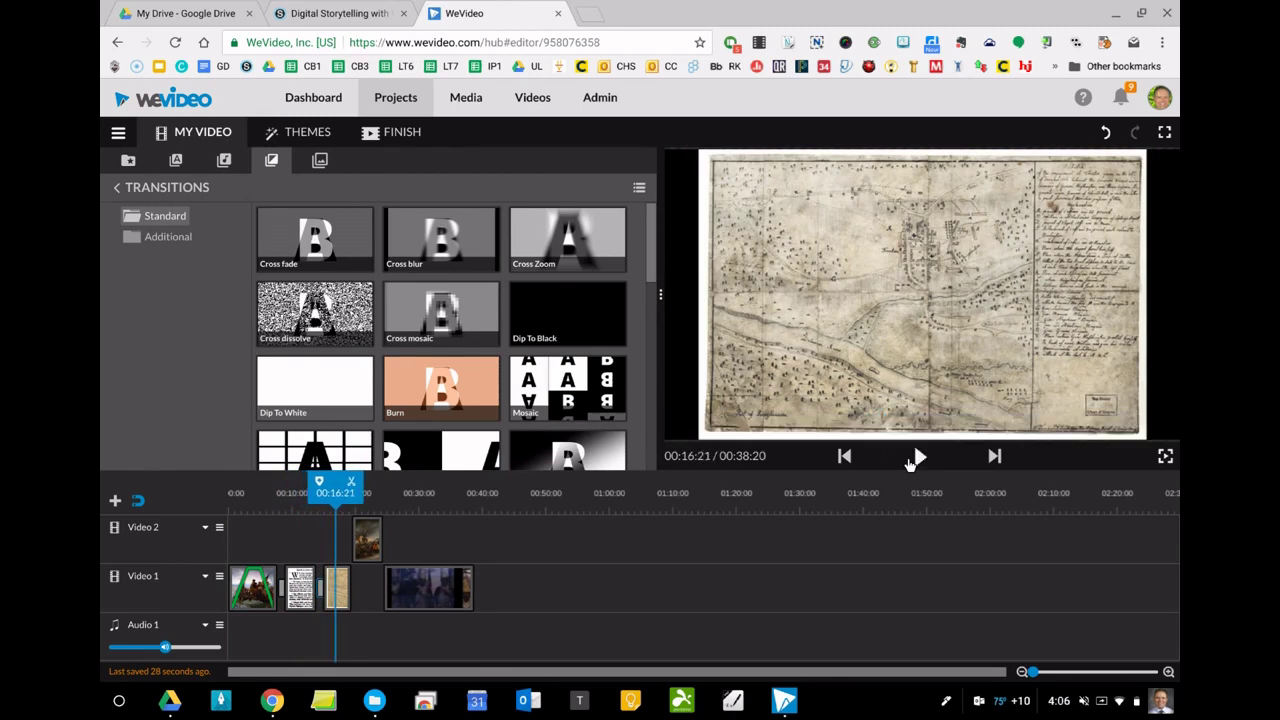